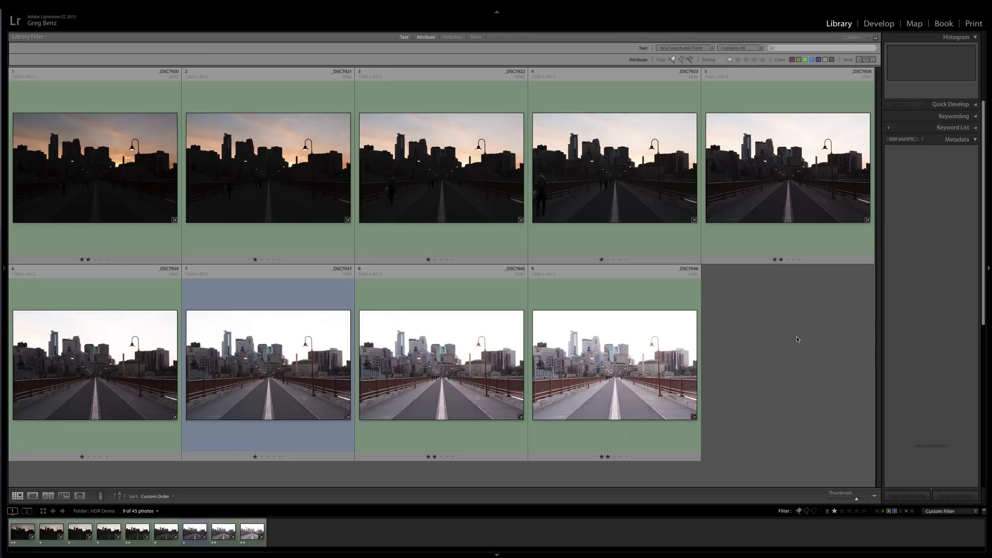
- Open bridge photo _DSC7937 in Loupe view for a closer look
double_click(261, 391)
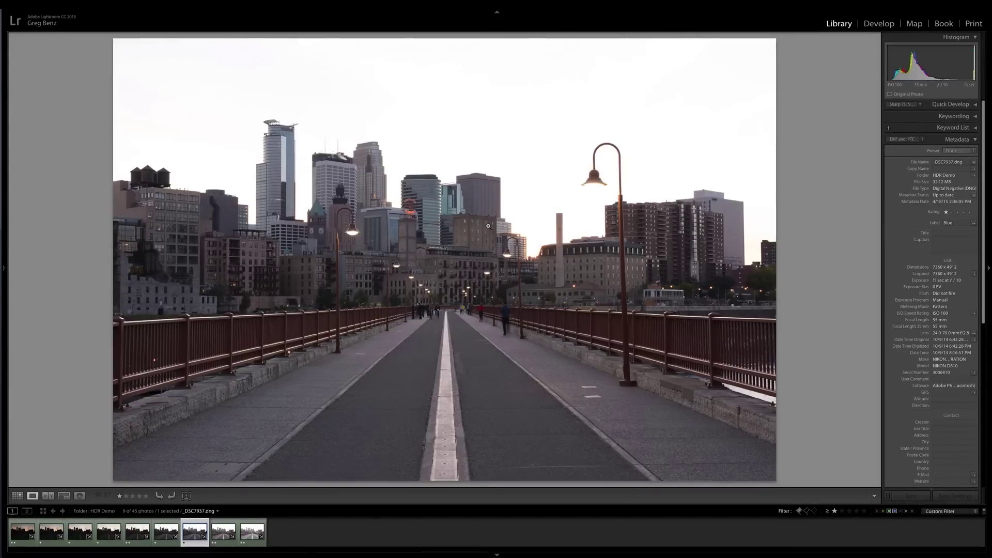
- In Develop, try Exposure −5.00 on _DSC7937, undo it, and step back to frame _DSC7938
key(d)
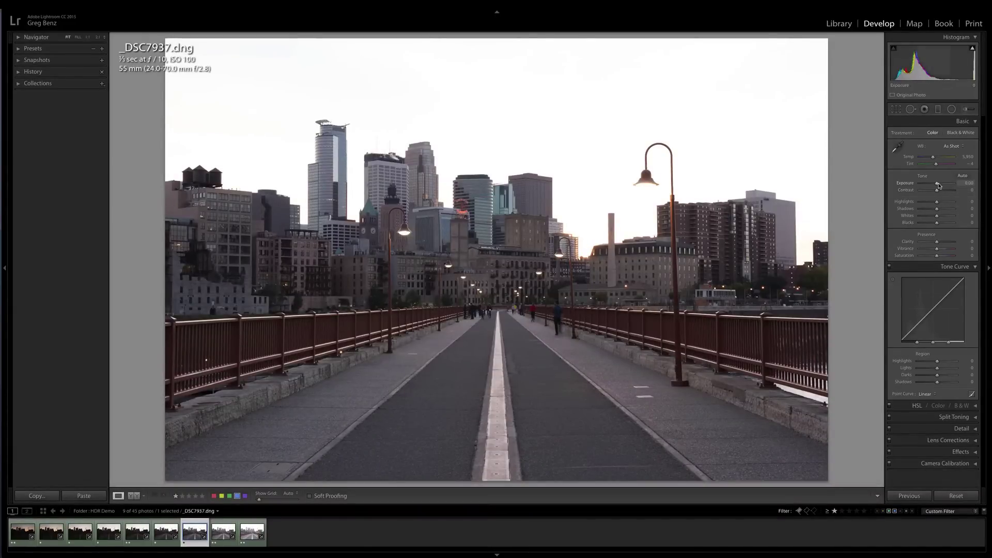
drag(937, 185, 920, 185)
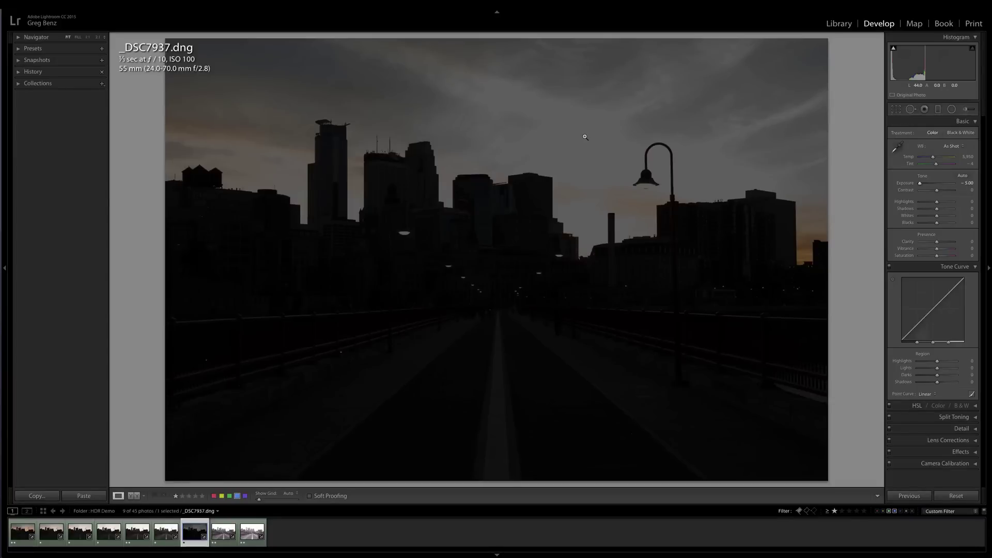
key(super+z)
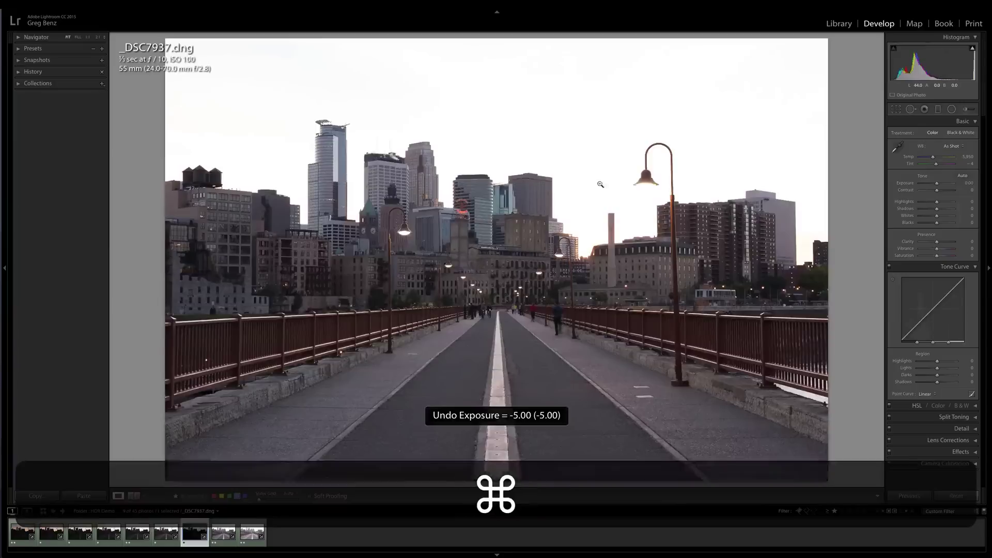
key(Left)
key(Left)
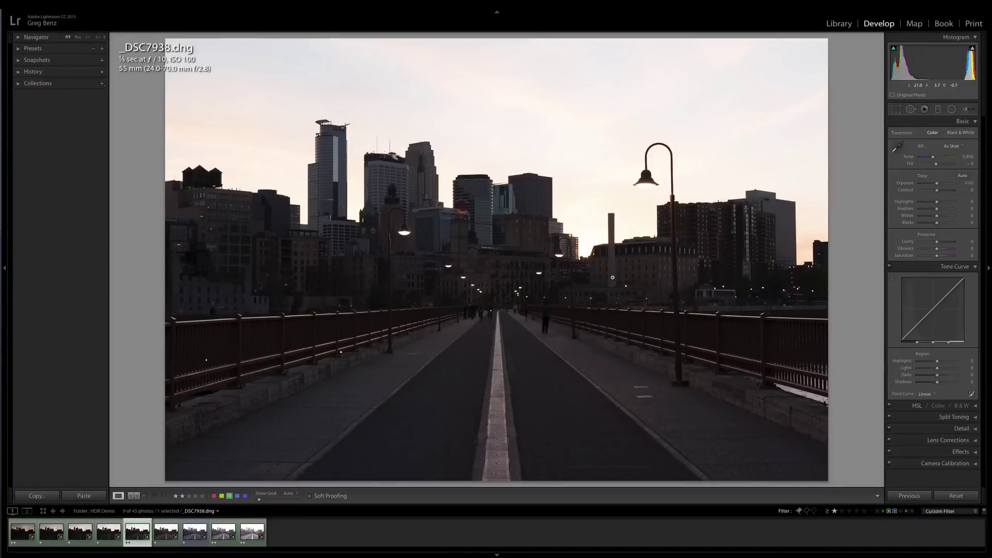
- In Grid view, filter to two-star photos and select all four bracketed exposures
key(g)
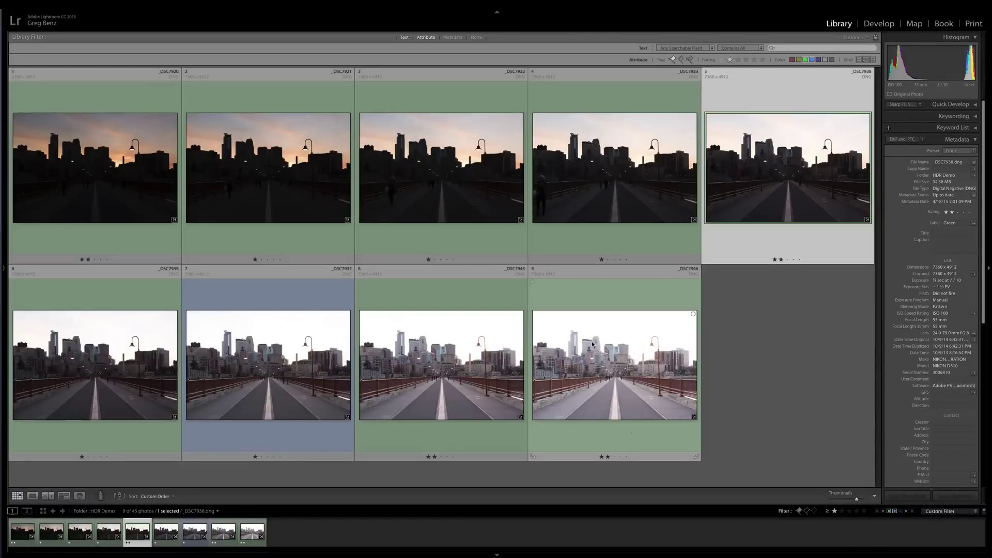
click(842, 511)
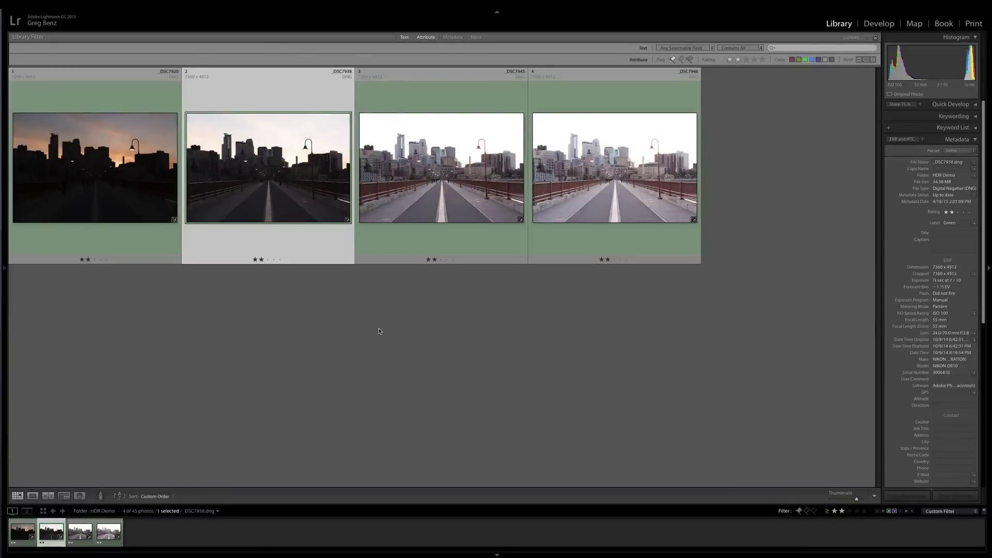
click(155, 194)
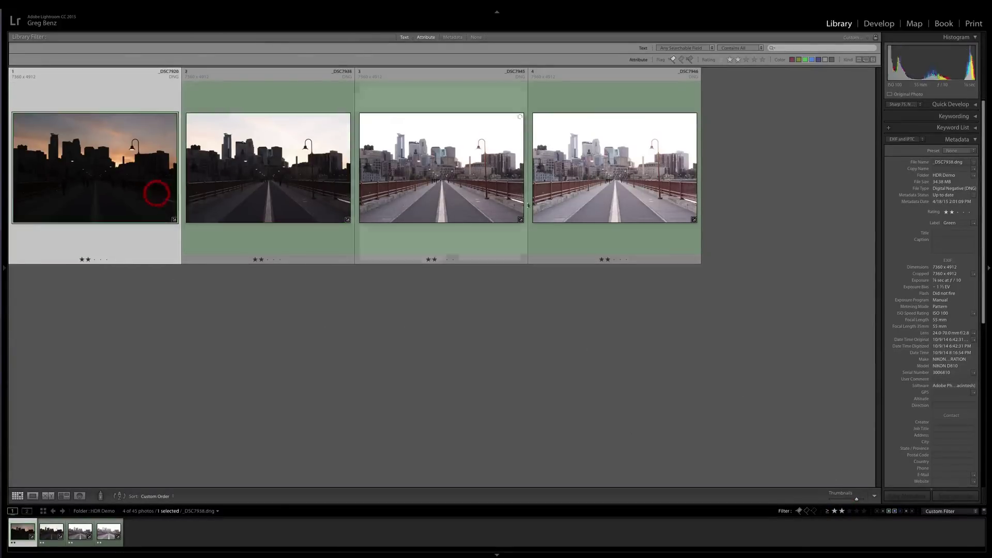
shift+click(635, 185)
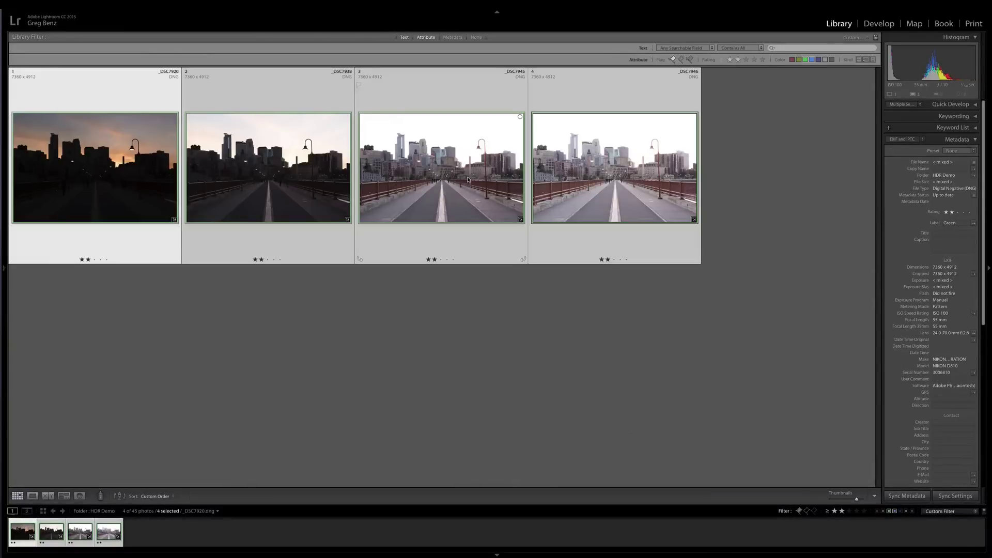
- Choose Photo Merge > HDR for the four selected exposures to get the merge preview
right_click(394, 169)
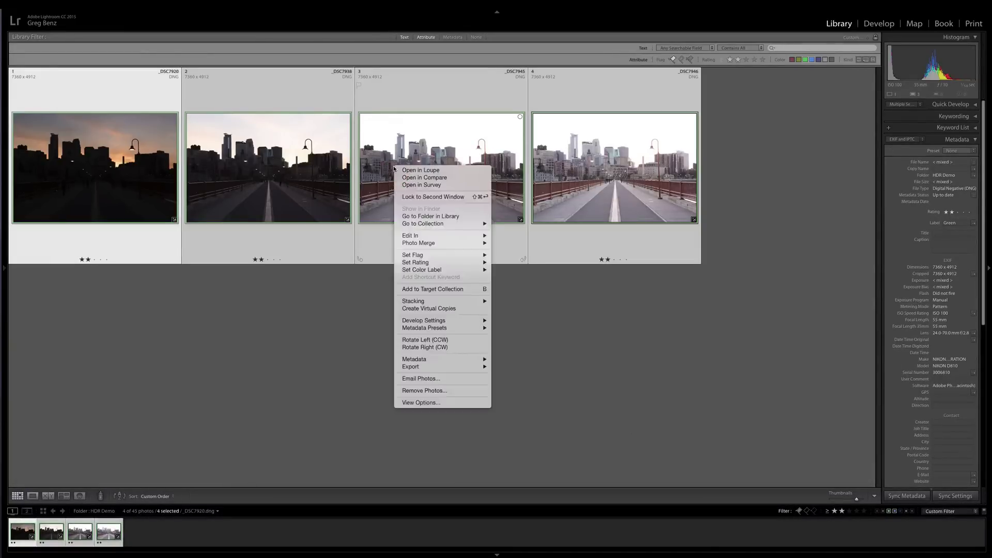
mouse_move(433, 244)
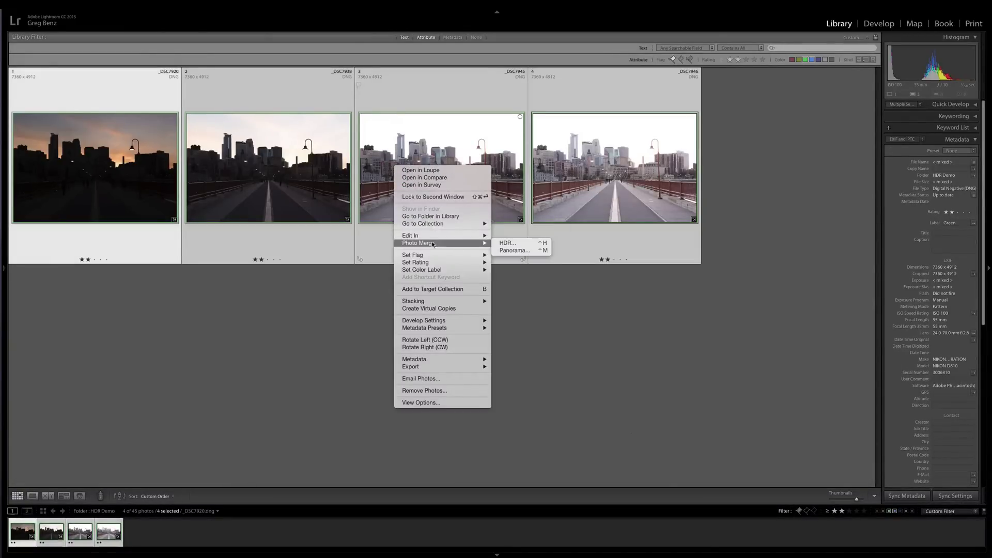
click(520, 245)
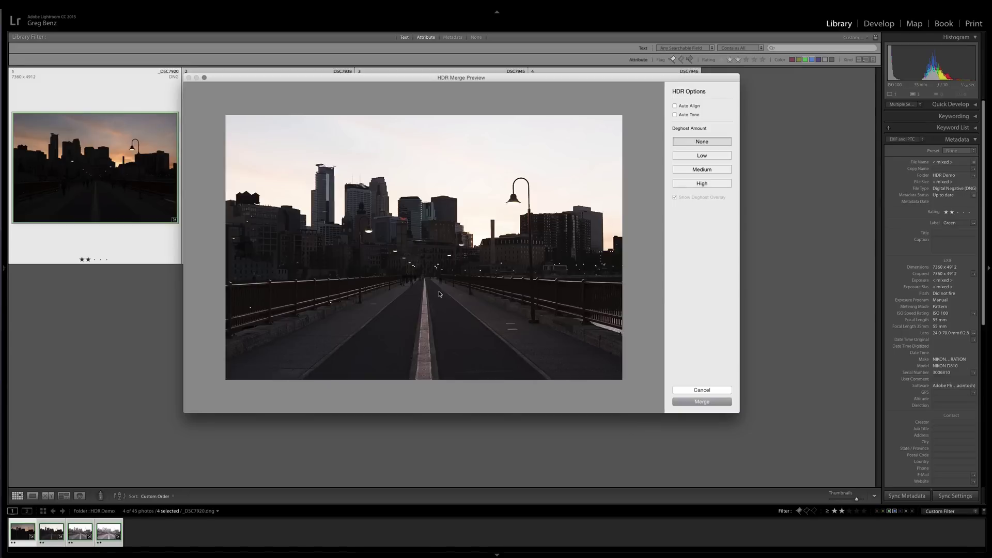
click(675, 115)
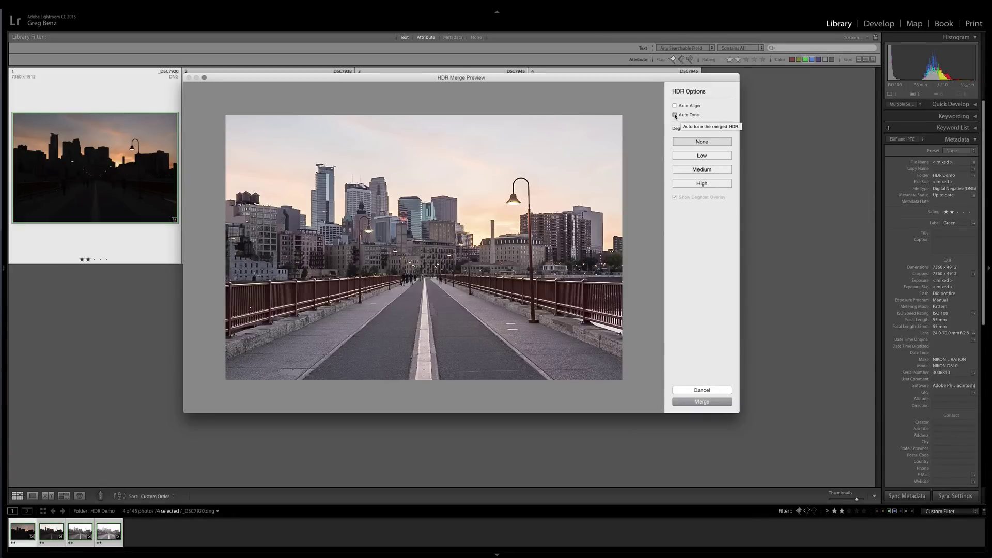
click(675, 115)
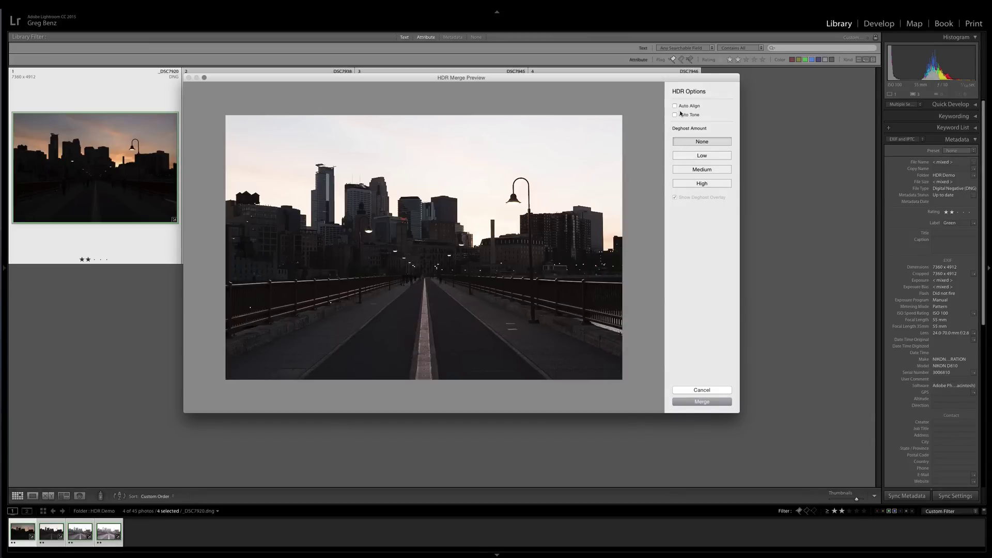
click(685, 402)
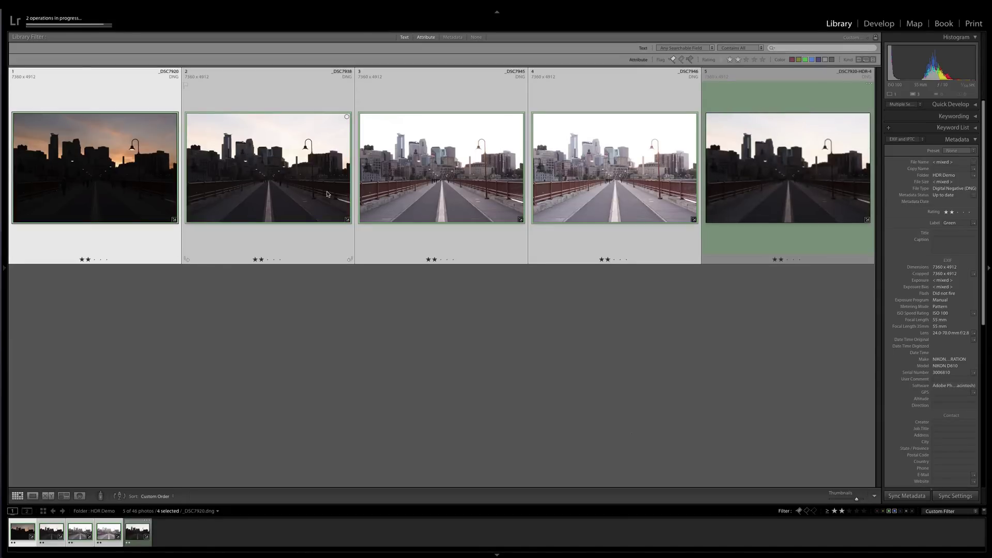
- Select the newly created _DSC7920-HDR-4 thumbnail in the grid
click(746, 182)
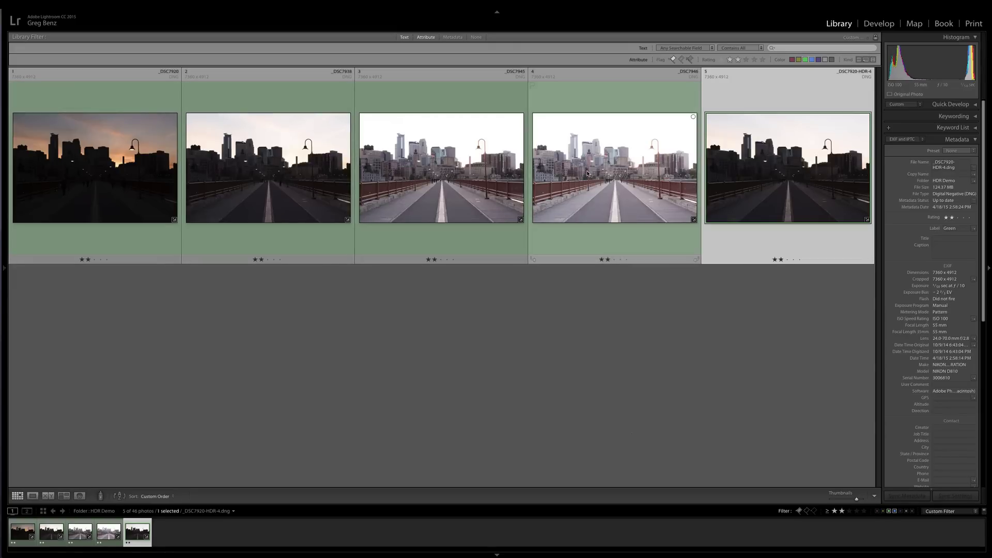
- Open _DSC7920-HDR-4 in Develop, test and undo an exposure change, then drop Highlights to about −79
double_click(772, 173)
key(d)
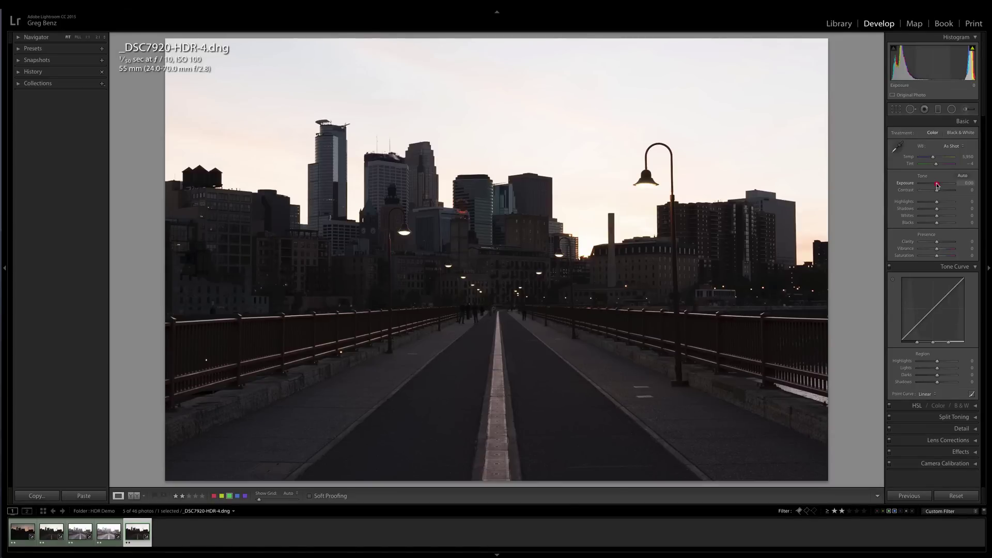
mouse_move(937, 185)
mouse_down()
mouse_move(920, 184)
mouse_move(942, 185)
mouse_up()
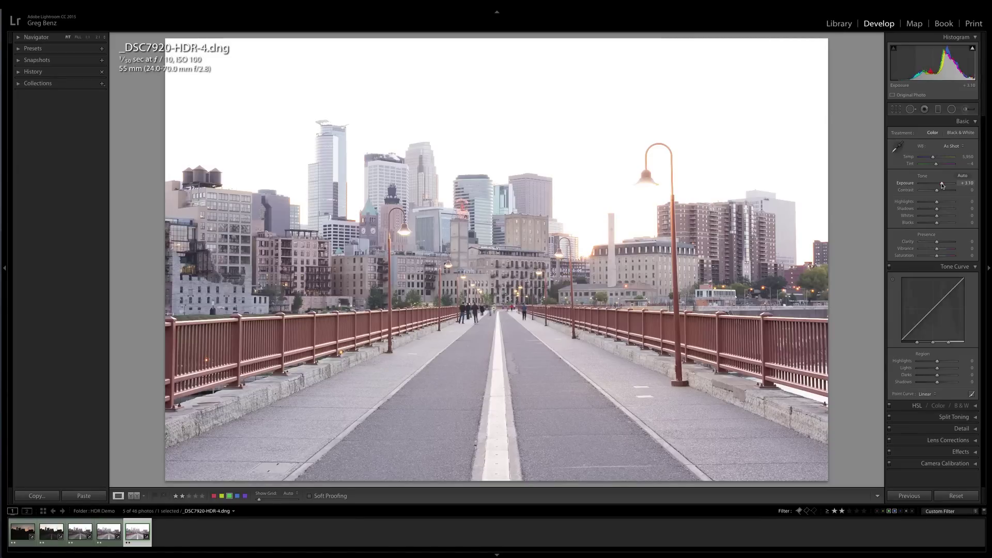
key(super+z)
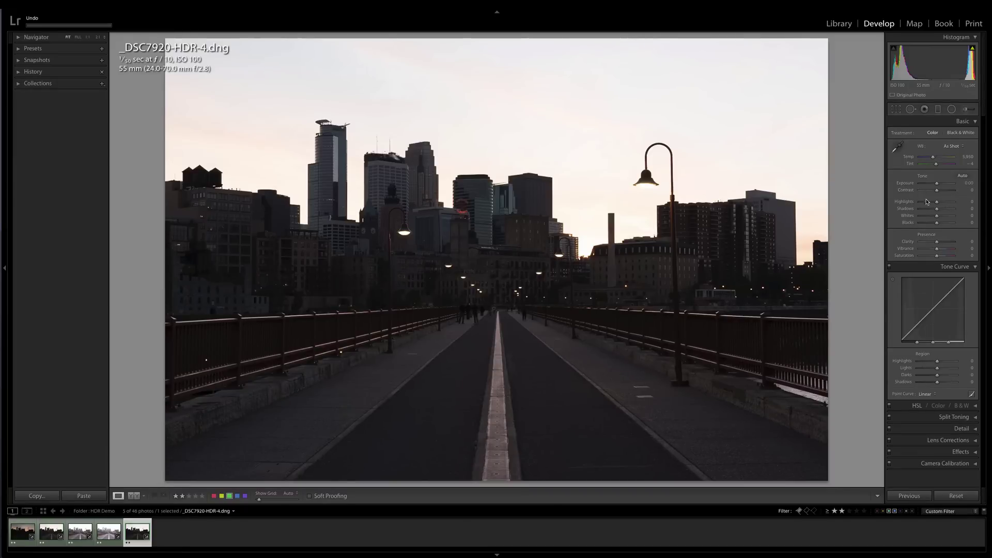
drag(936, 205, 959, 212)
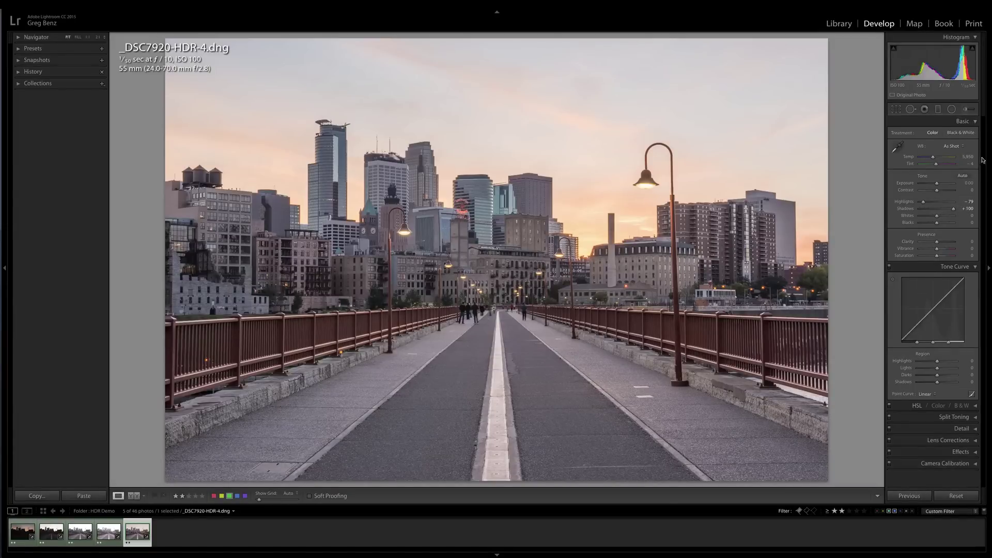
click(962, 176)
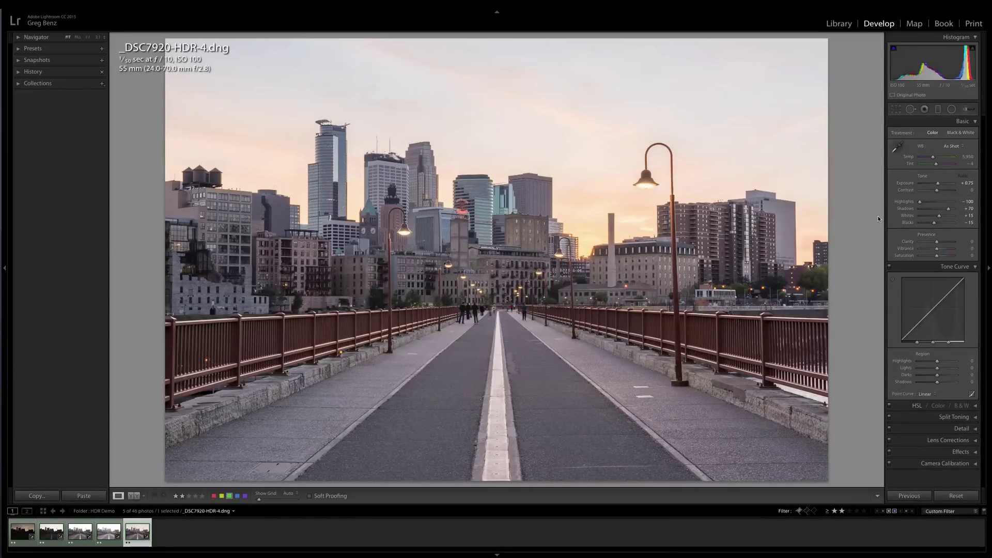
key(super+z)
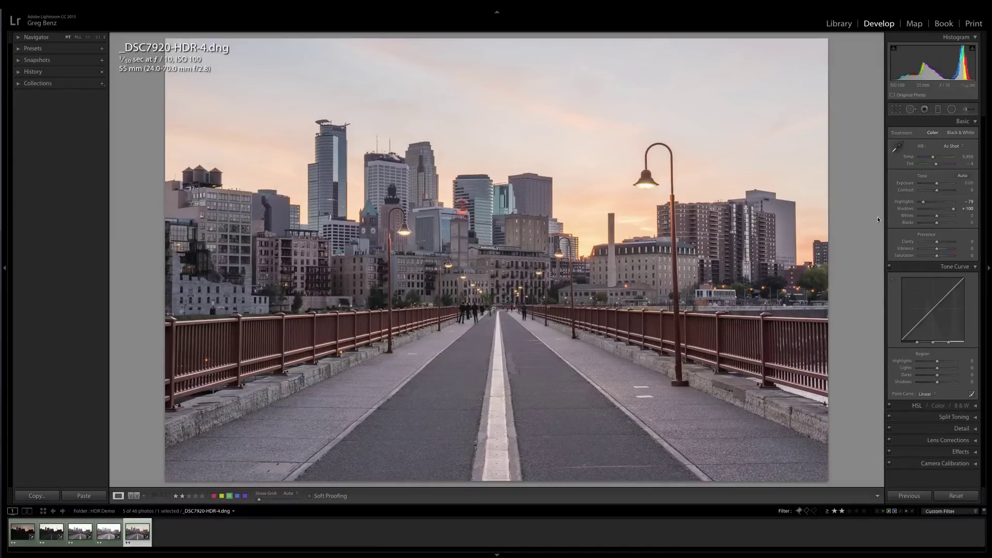
- Raise Clarity to +72 to add midtone punch to the skyline
drag(937, 242, 947, 249)
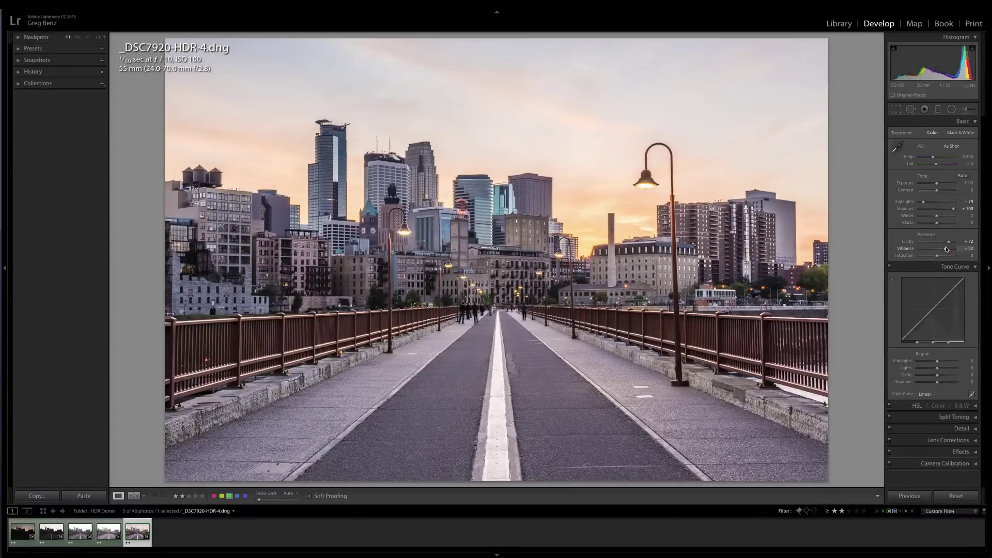
- Apply the Strong Contrast tone curve and set its regions to Shadows +66, Lights +3, Darks −3
click(925, 395)
click(929, 404)
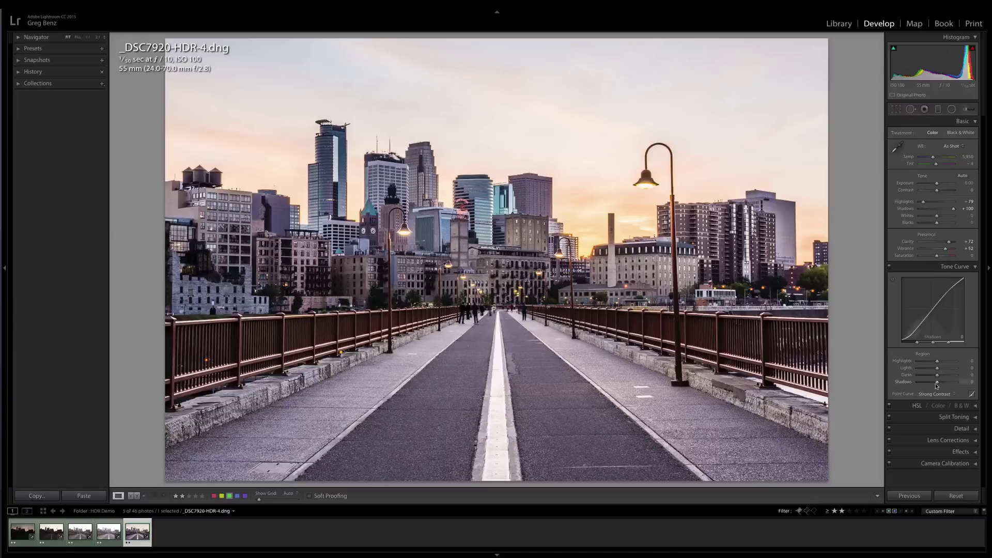
drag(938, 381, 949, 382)
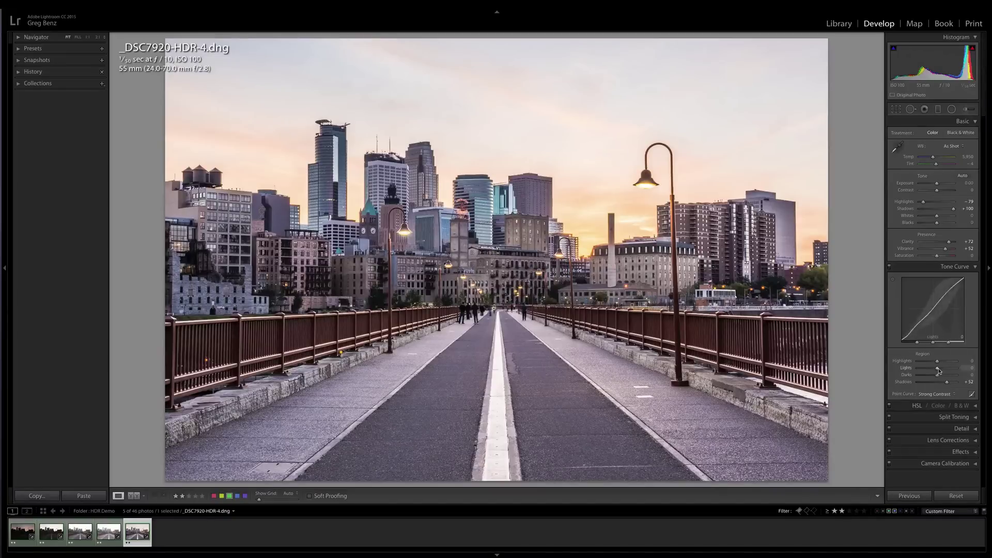
drag(939, 371, 936, 377)
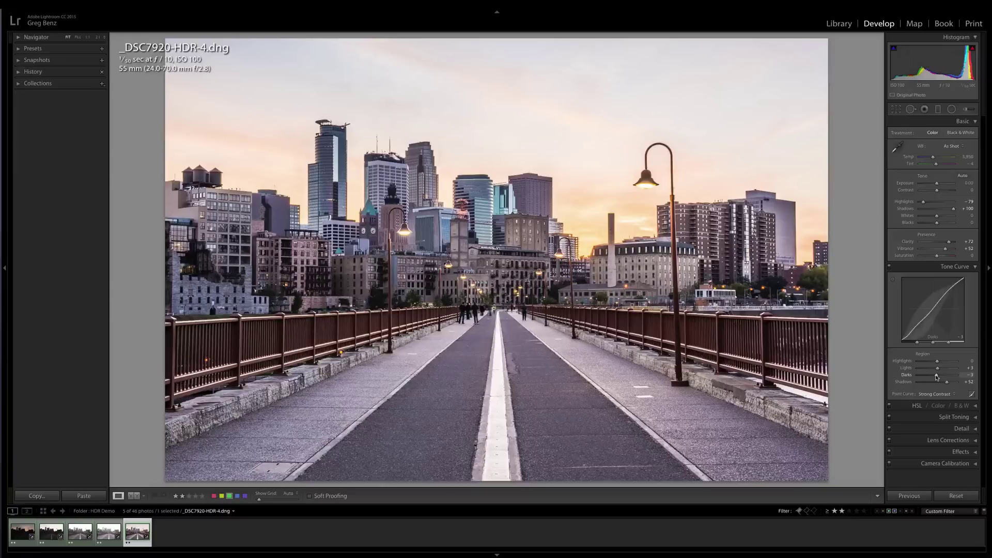
drag(936, 377, 936, 377)
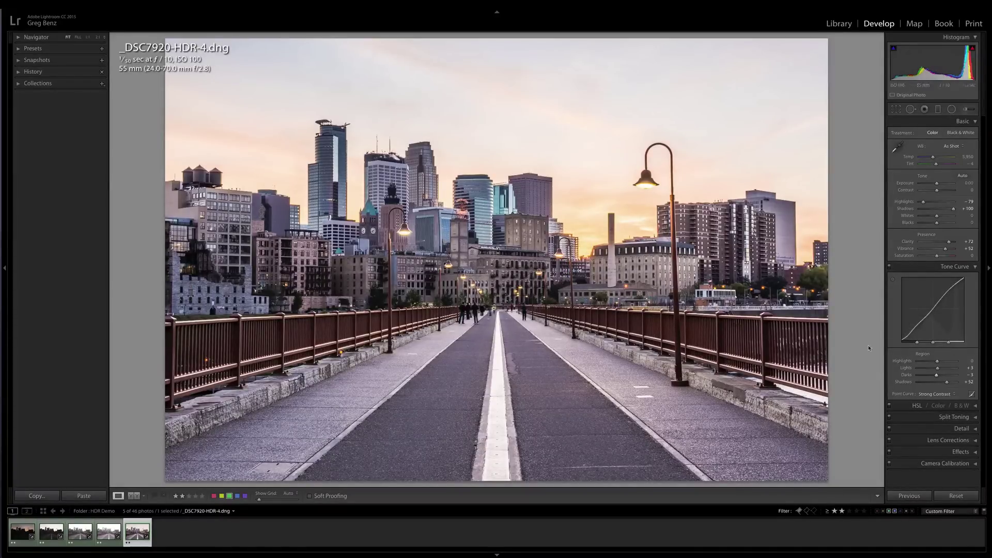
drag(948, 383, 952, 384)
click(952, 383)
- Drag a graduated filter down over the upper sky and set its Highlights to −100
key(m)
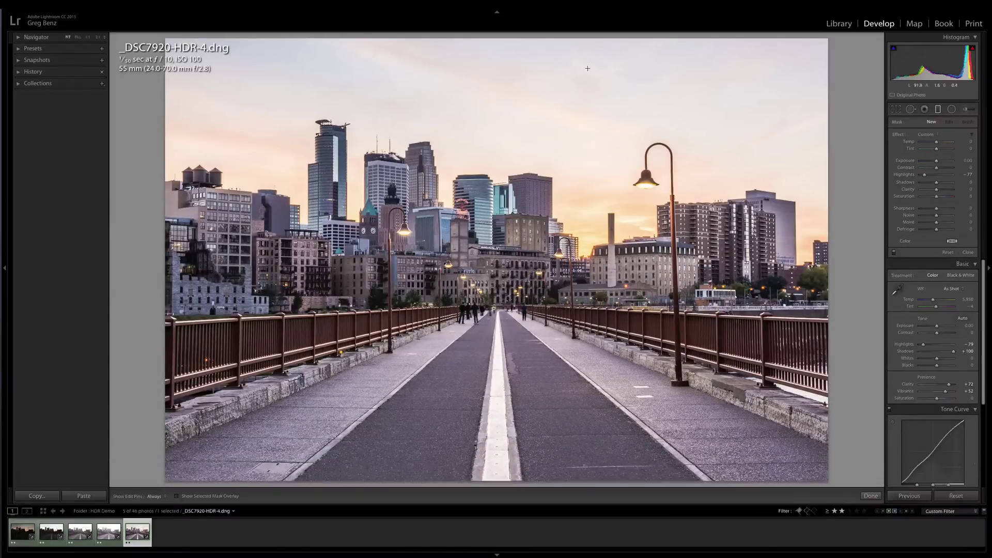
drag(583, 79, 573, 155)
drag(578, 115, 572, 138)
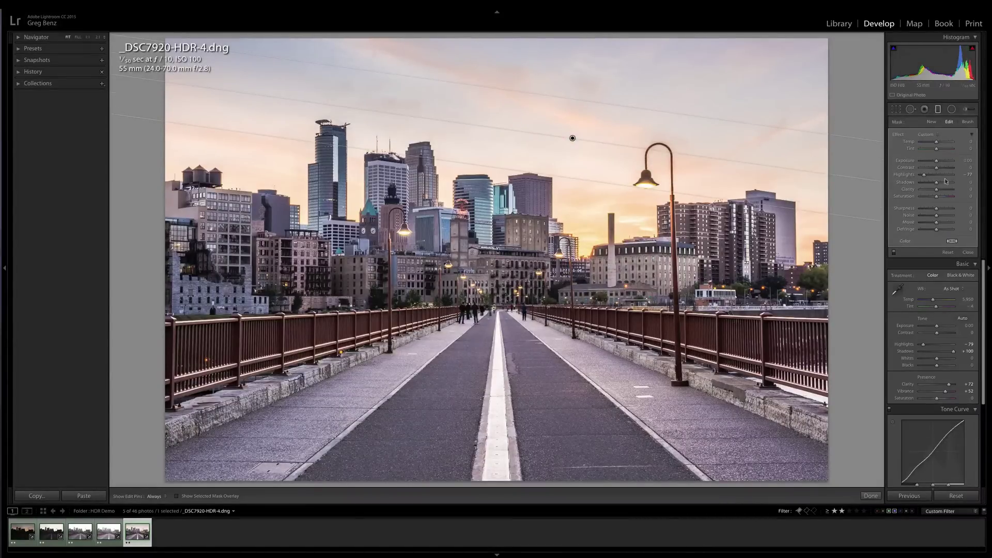
drag(924, 176, 922, 177)
- Tint the sky filter with a warm orange sampled from the sky, with reduced saturation
click(951, 242)
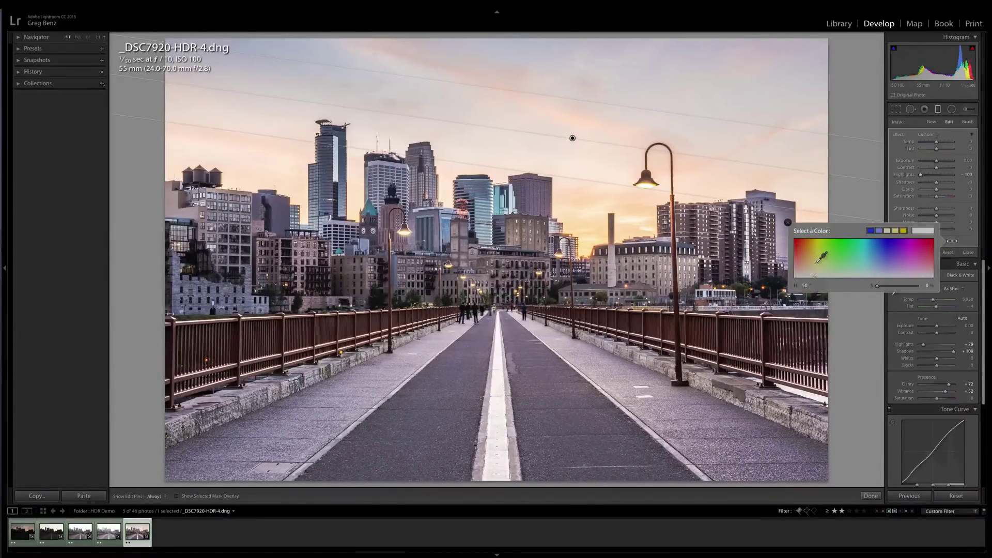
mouse_move(818, 261)
mouse_down()
mouse_move(801, 187)
mouse_move(782, 172)
mouse_move(663, 192)
mouse_move(633, 210)
mouse_move(605, 179)
mouse_move(639, 192)
mouse_up()
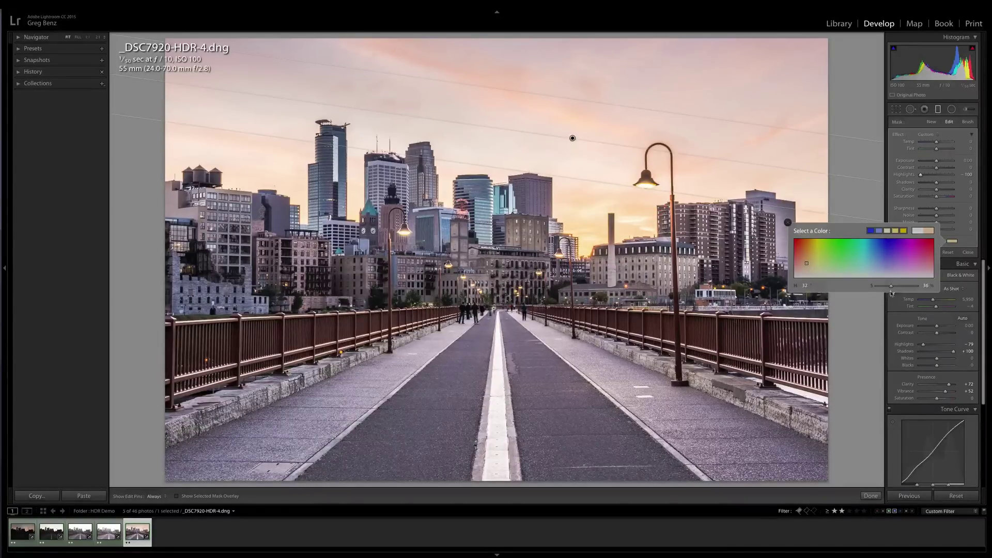
mouse_move(892, 287)
mouse_down()
mouse_move(880, 288)
mouse_move(917, 288)
mouse_move(904, 289)
mouse_up()
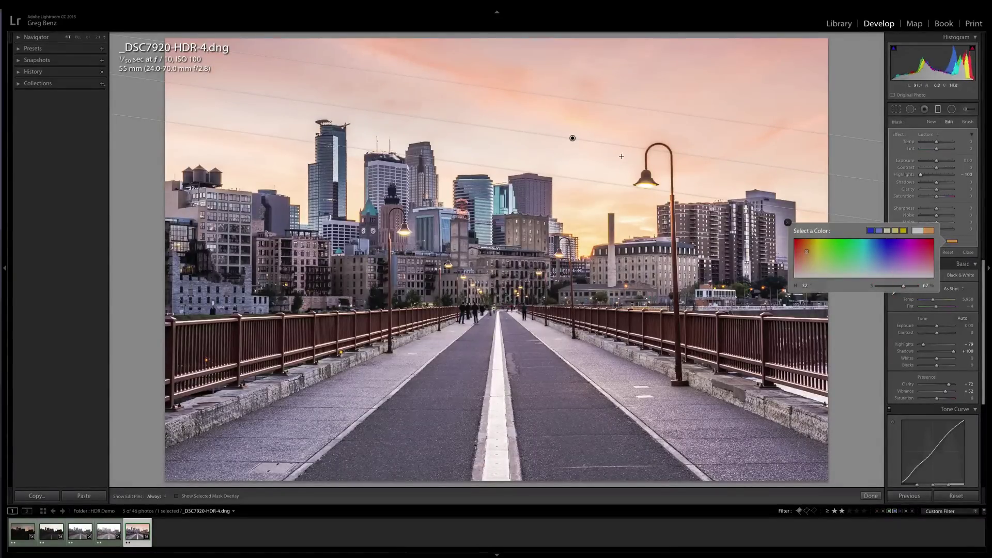
click(572, 139)
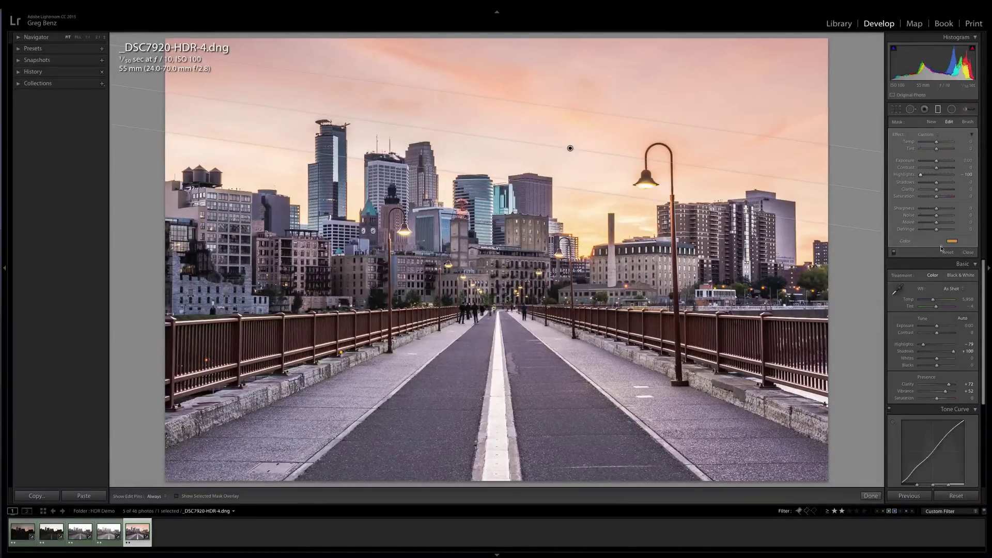
- Lower the tint saturation from 66 to 55 and finish editing the graduated filter
click(950, 241)
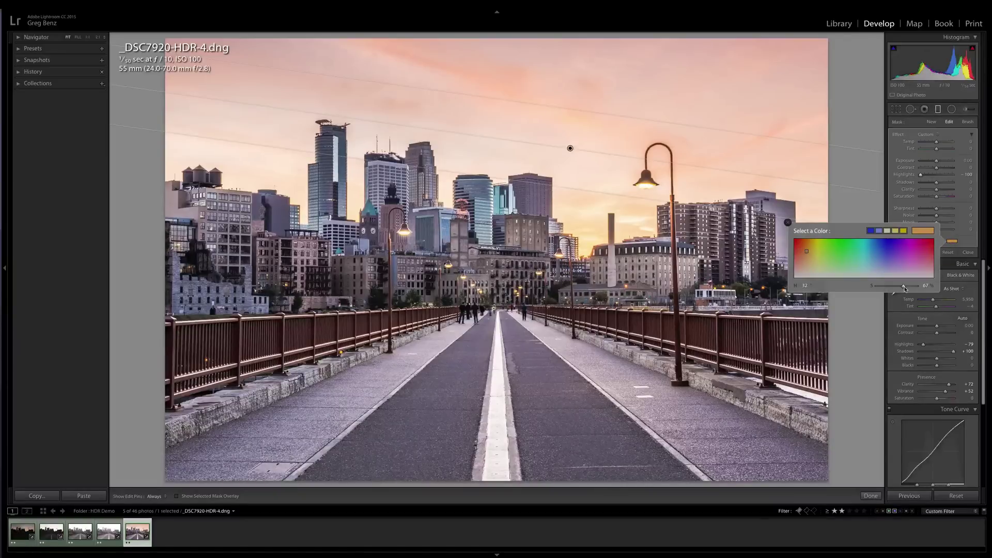
drag(905, 289, 898, 290)
click(897, 288)
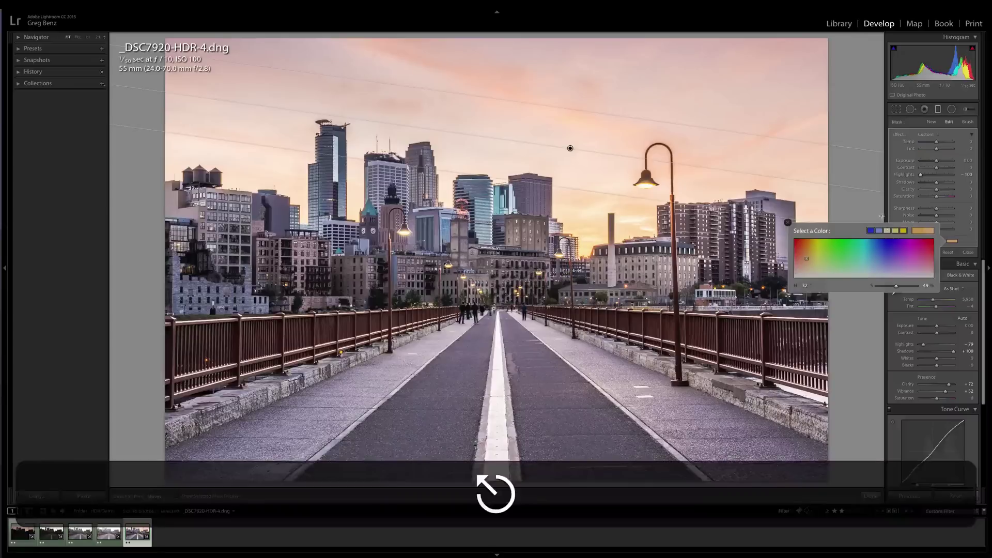
click(787, 222)
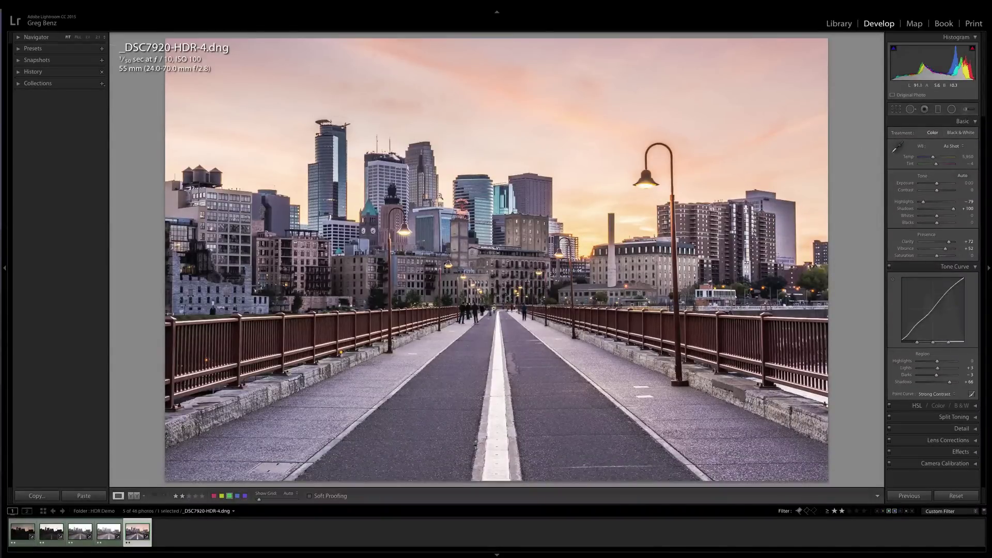
- Draw a large radial filter centred on the bridge path, stretched over the skyline, with Highlights −68
key(shift+m)
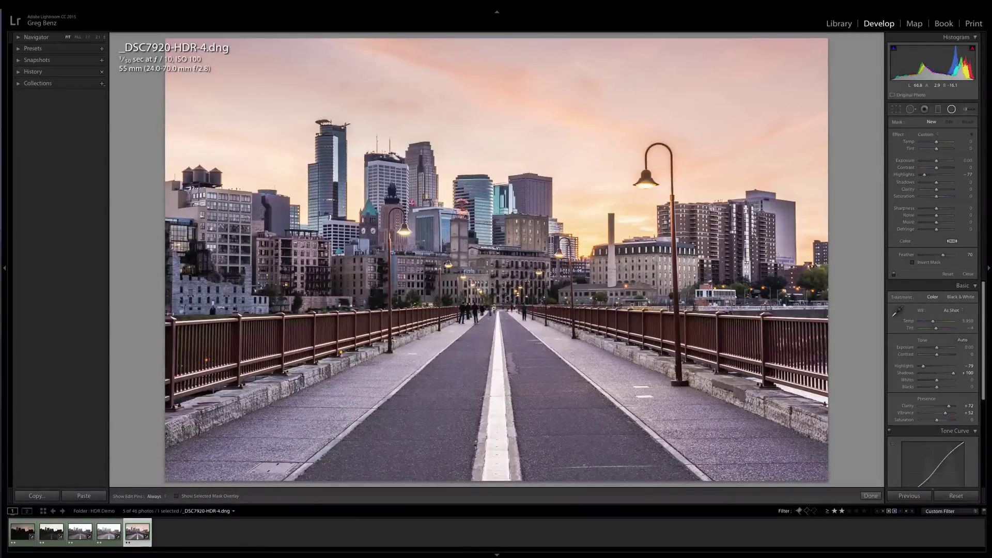
drag(396, 183, 549, 320)
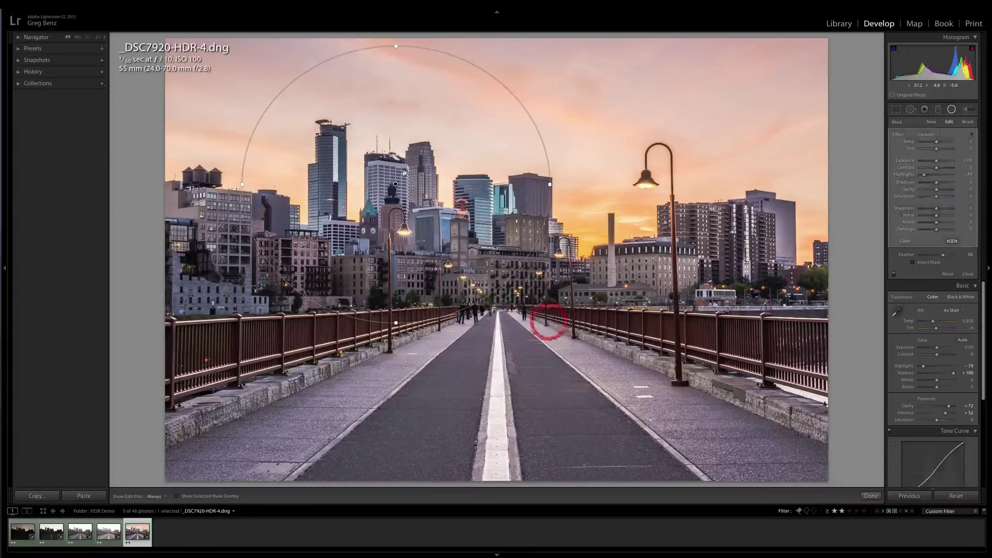
drag(397, 184, 499, 292)
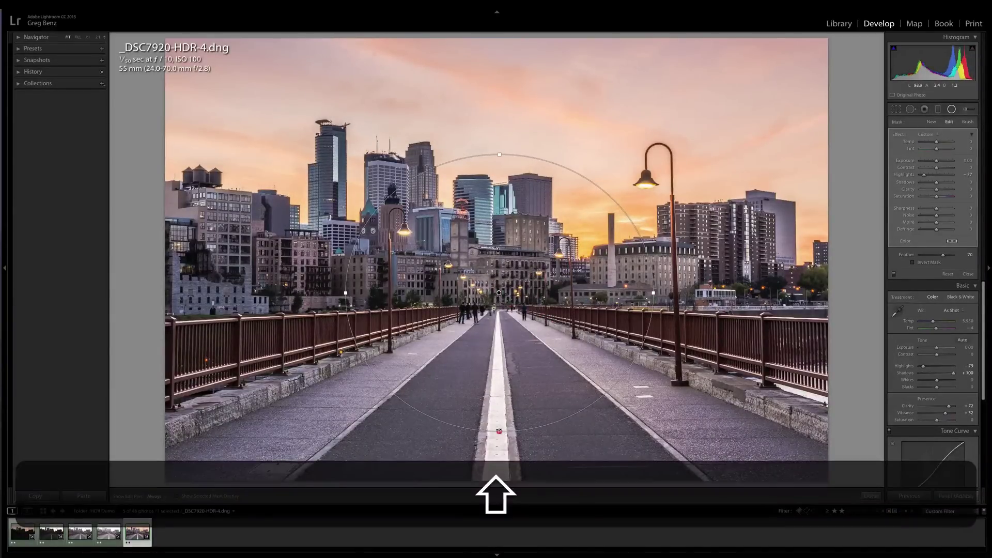
drag(501, 432, 505, 461)
drag(688, 292, 718, 293)
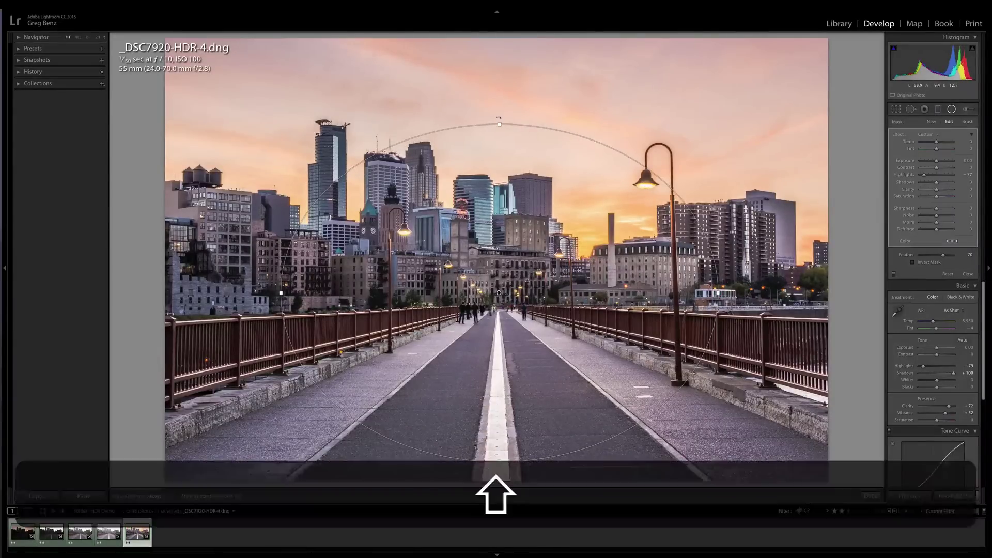
drag(499, 124, 501, 91)
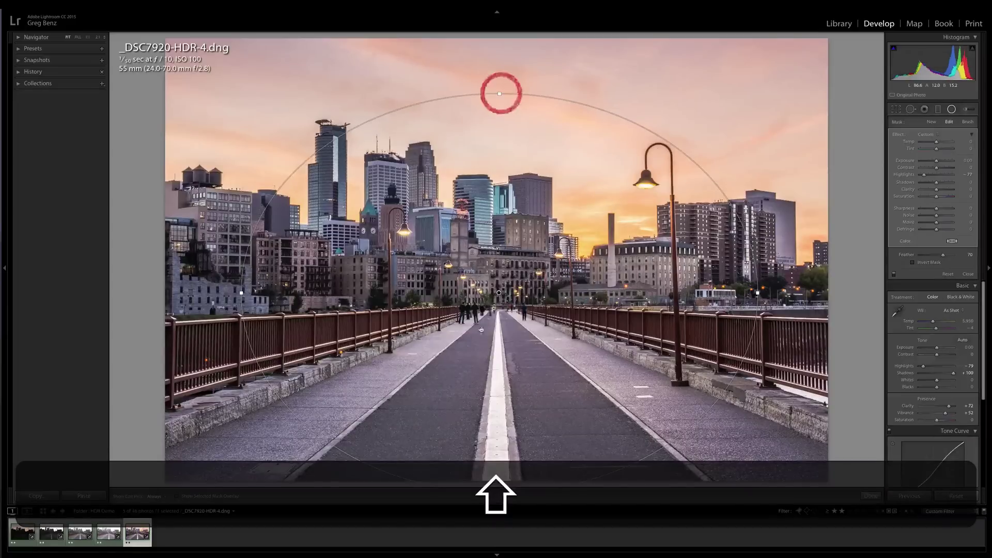
click(499, 288)
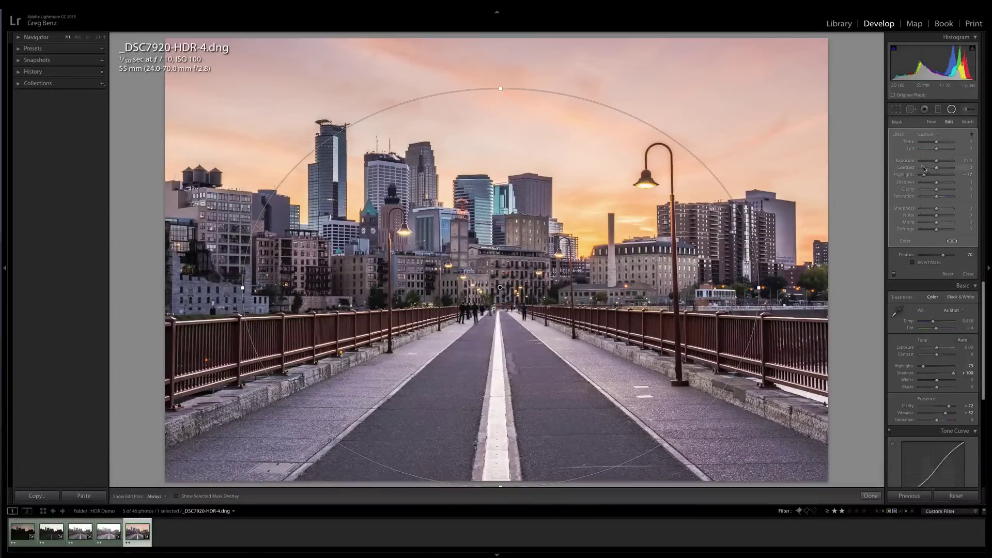
drag(923, 174, 928, 176)
key(shift+m)
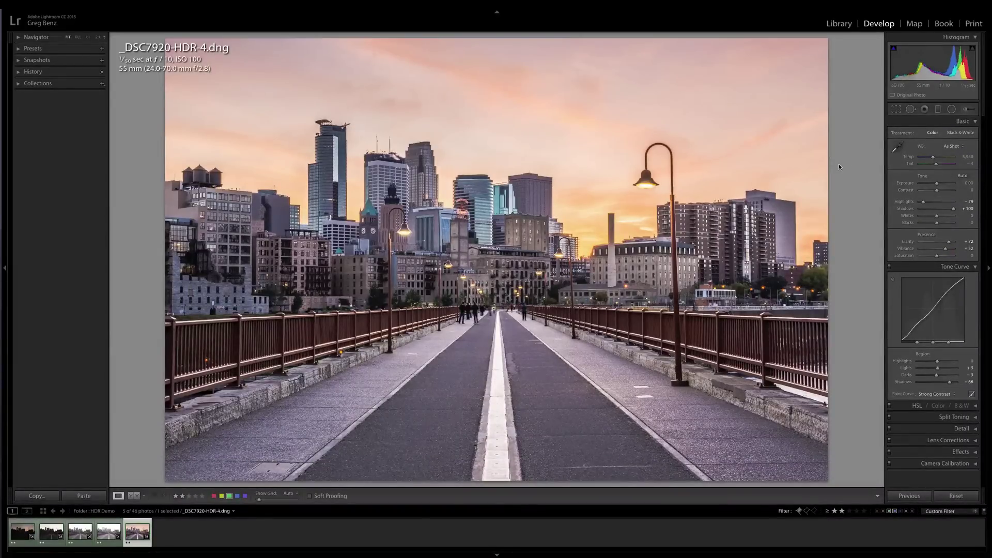
- Compare the Before and After views of the edit, then switch to Spot Removal
key(backslash)
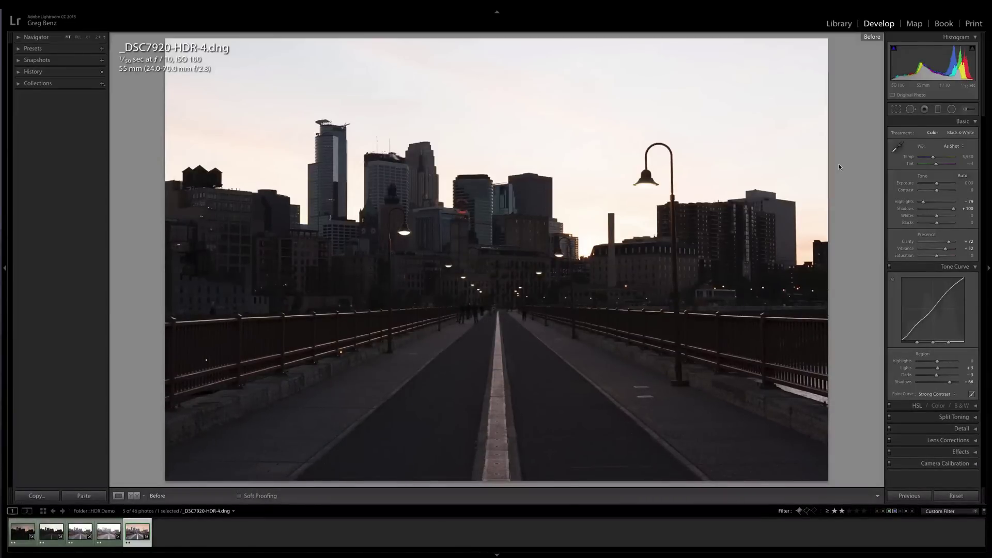
key(backslash)
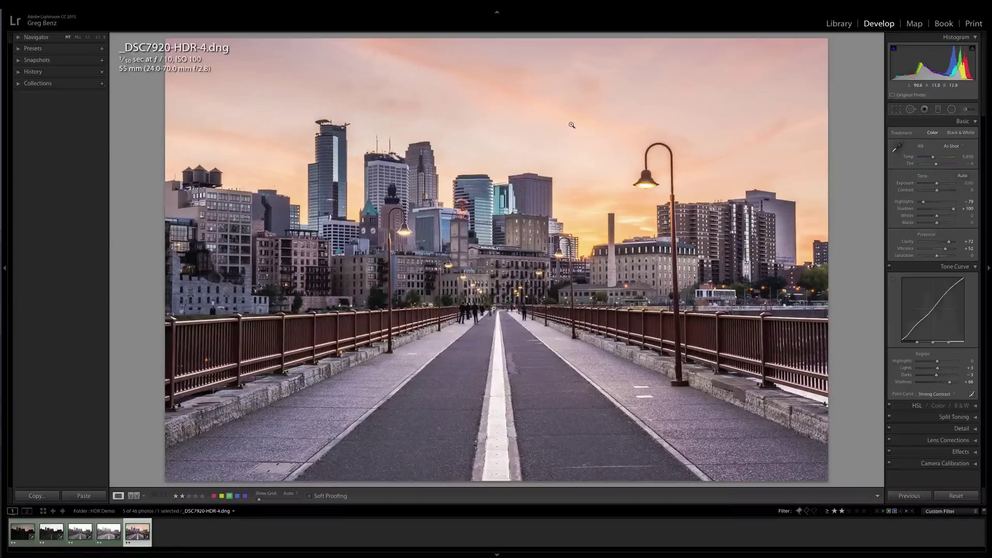
key(q)
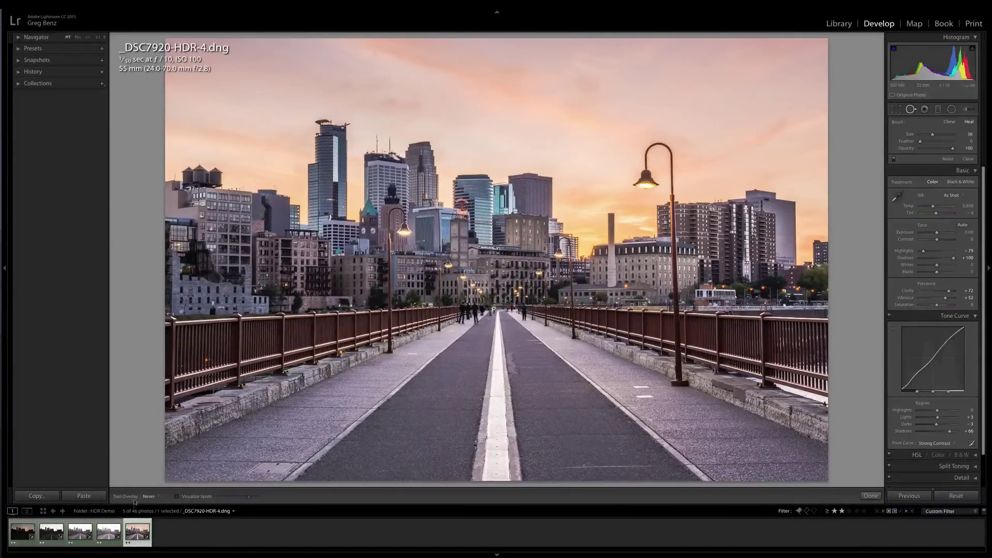
- Zoom into the sky and heal the dust speck with a slightly enlarged Heal spot
click(177, 496)
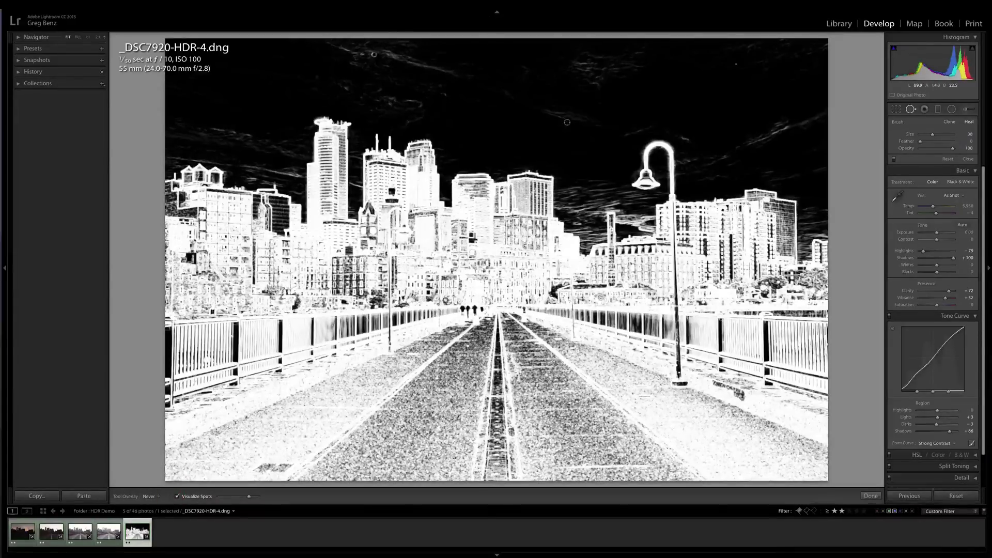
key(super+equal)
key(super+equal)
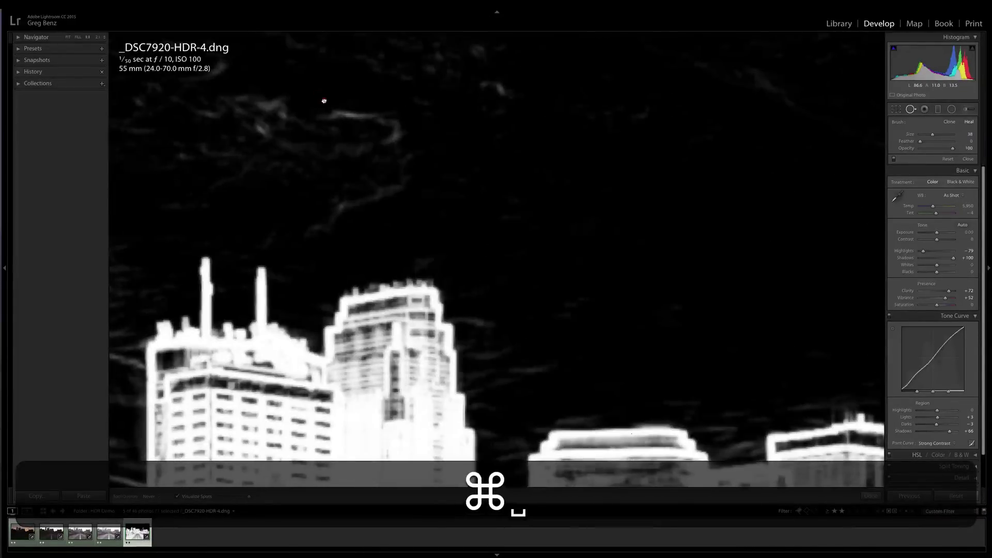
key(super+equal)
click(446, 283)
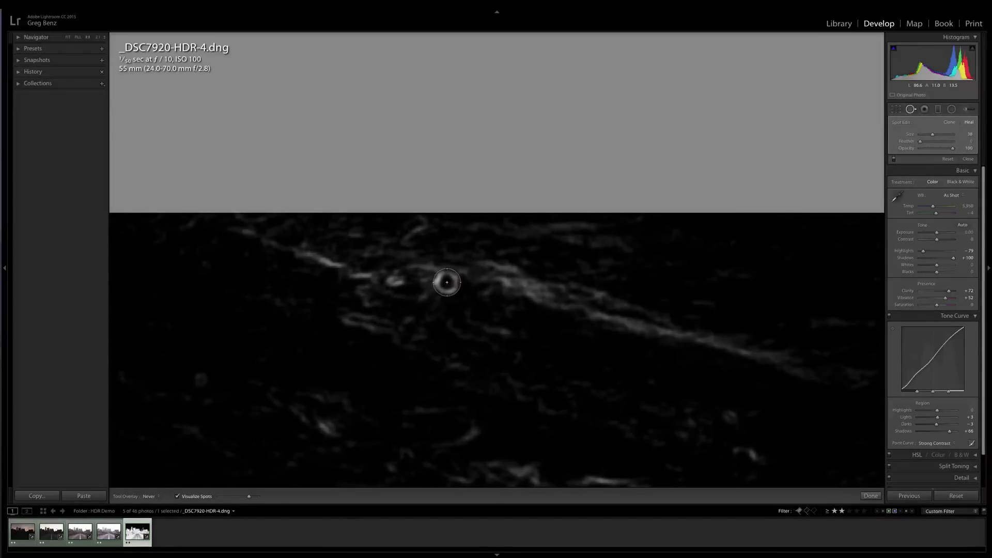
key(bracketright)
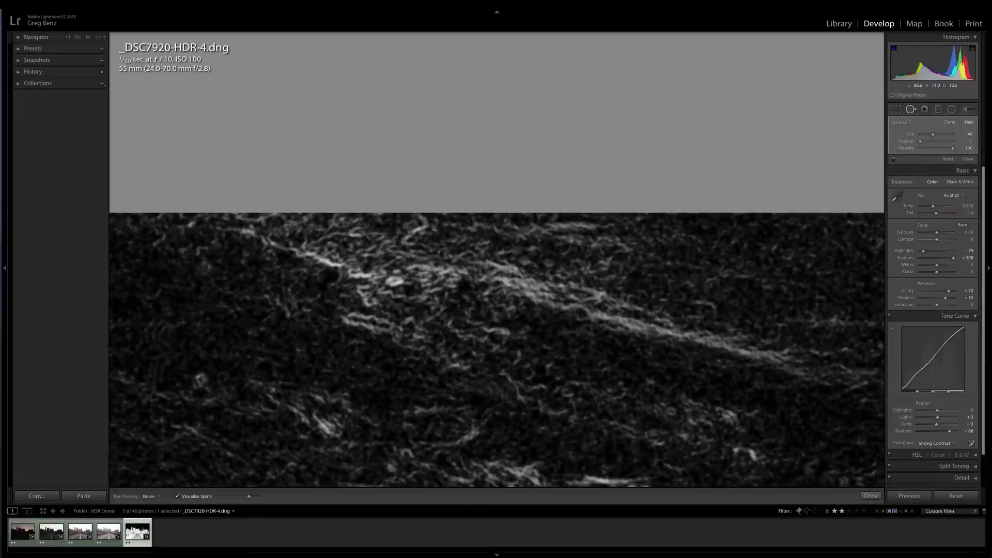
key(q)
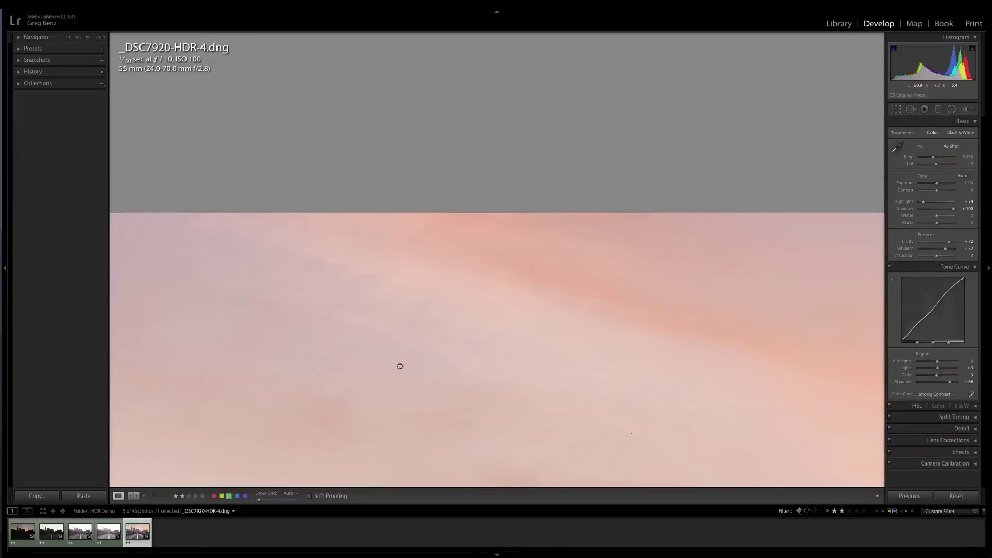
click(400, 366)
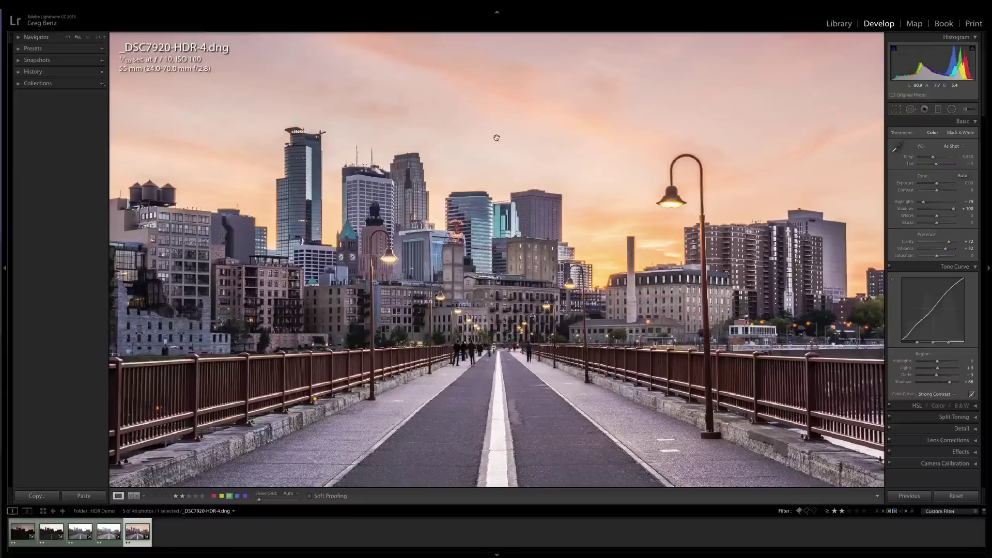
key(super+minus)
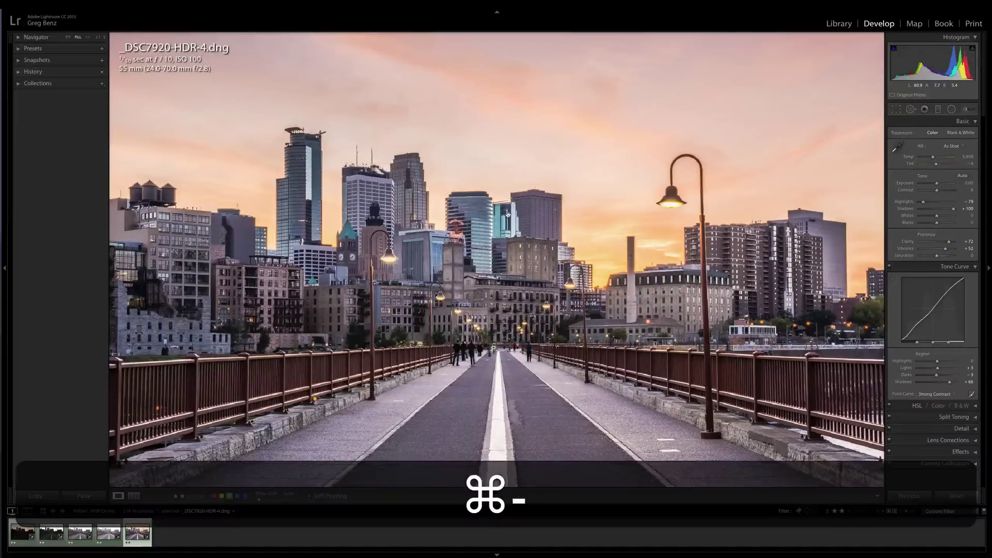
click(496, 352)
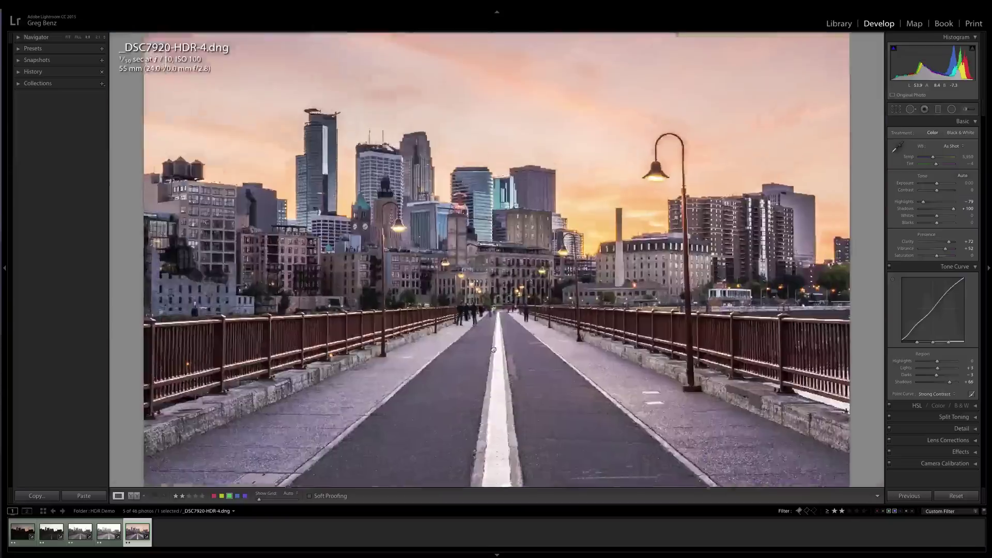
click(493, 350)
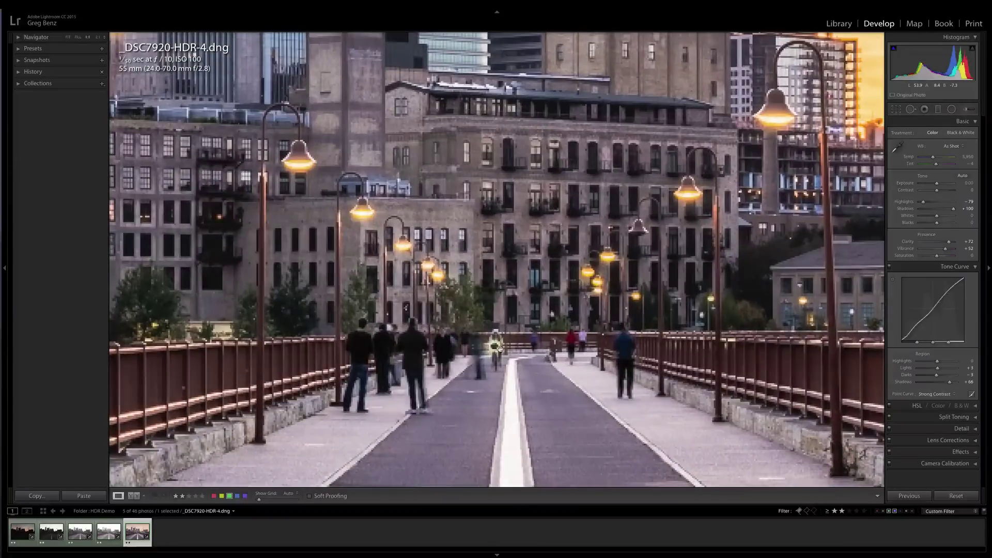
key(super+equal)
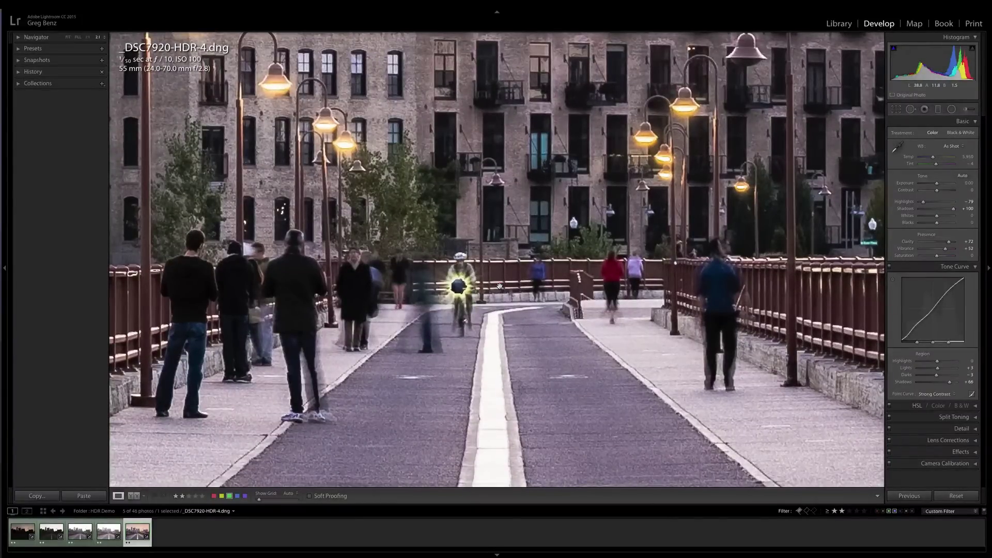
click(499, 285)
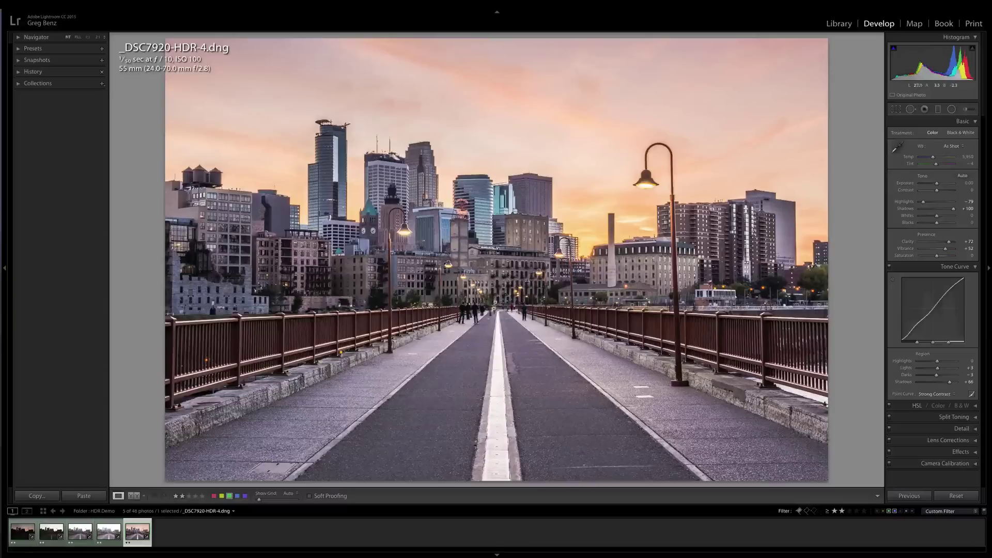
- Send the HDR image to Photoshop CC 2014, then select the original frame _DSC7946.dng
right_click(443, 269)
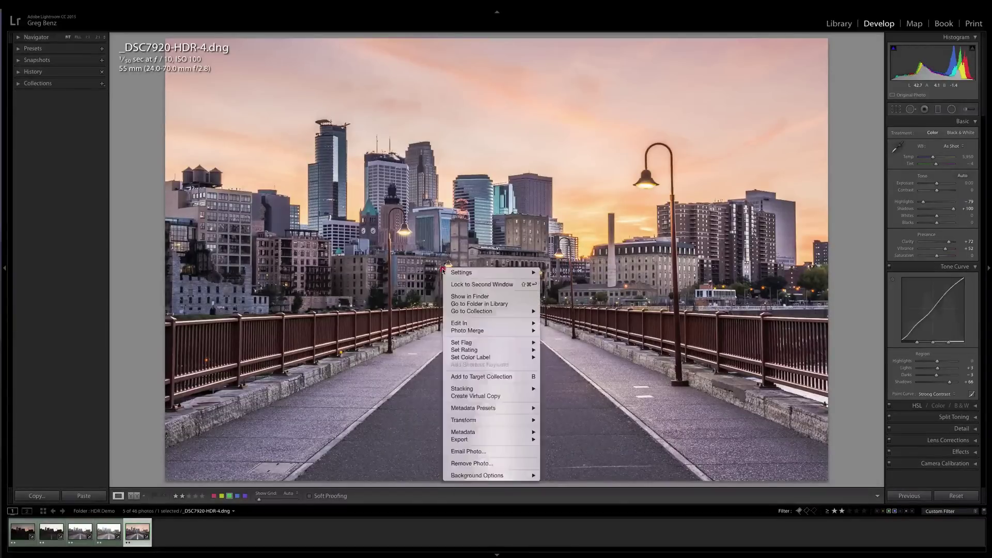
mouse_move(517, 323)
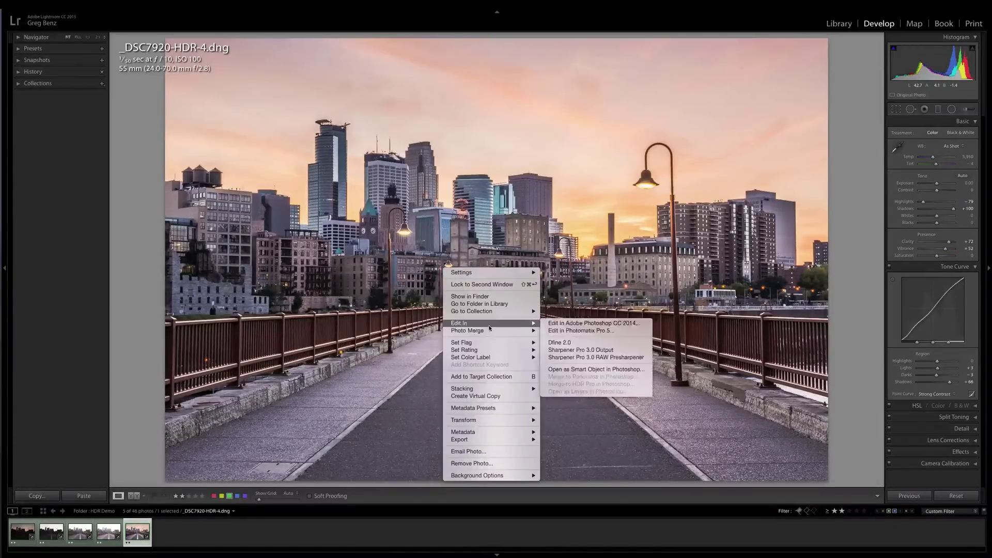
click(568, 324)
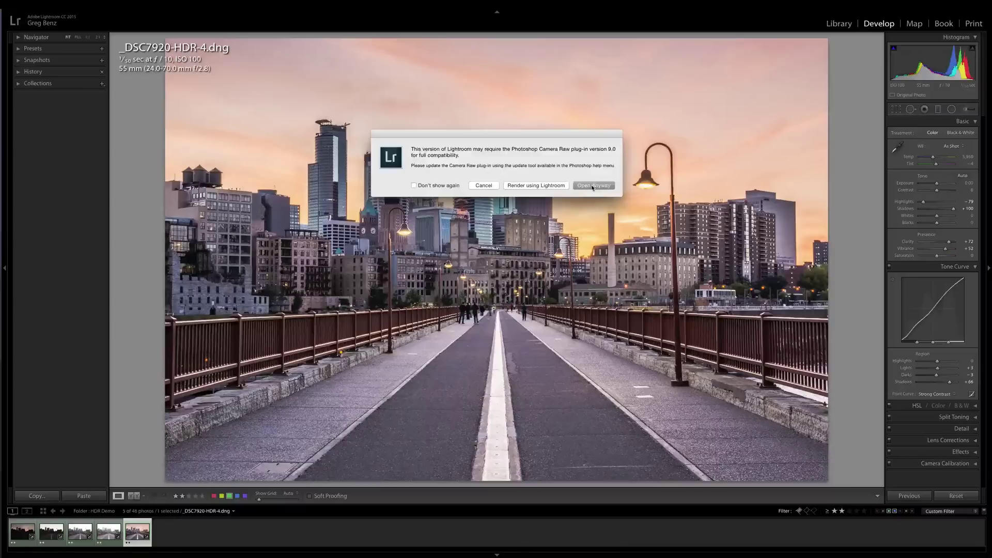
click(593, 185)
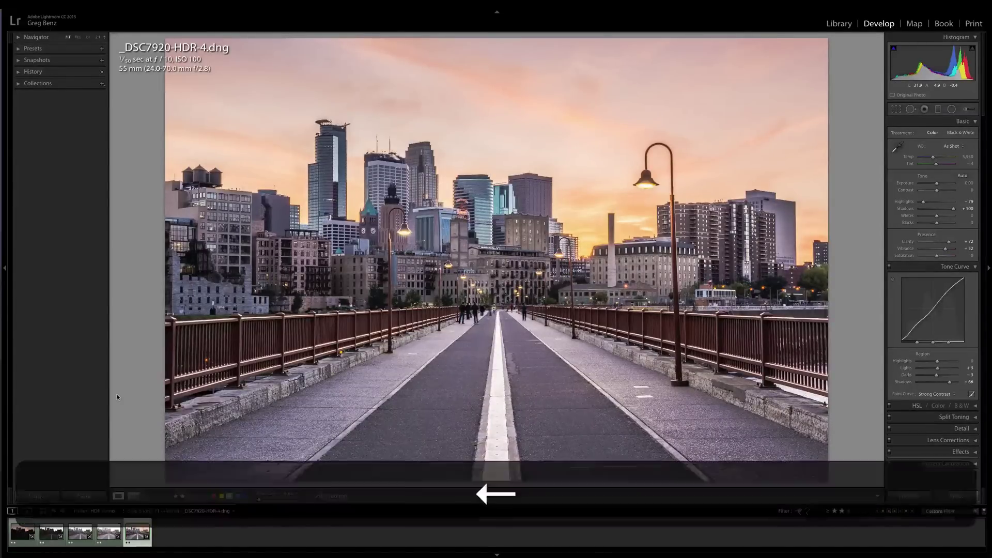
click(106, 532)
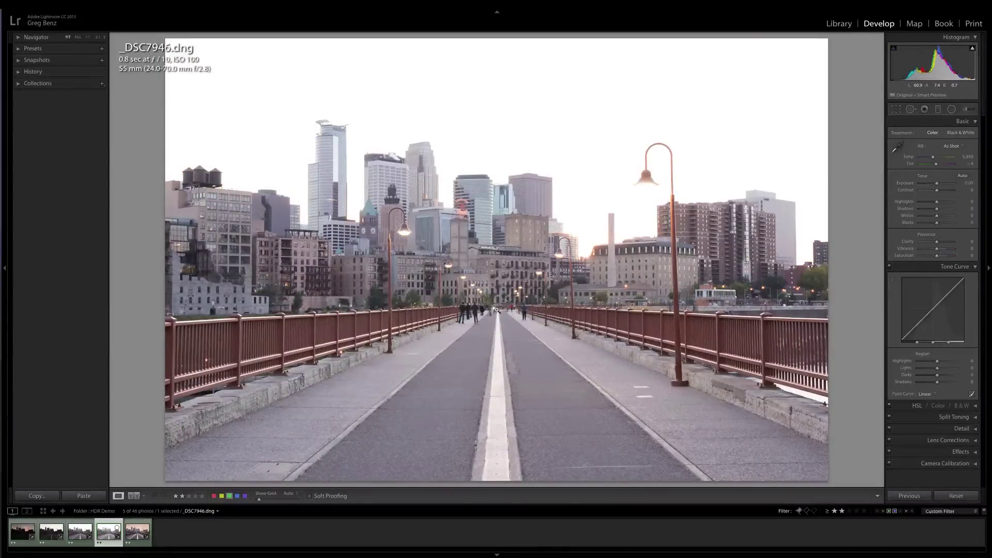
- Copy the HDR image's develop settings and paste them onto _DSC7946.dng
key(Right)
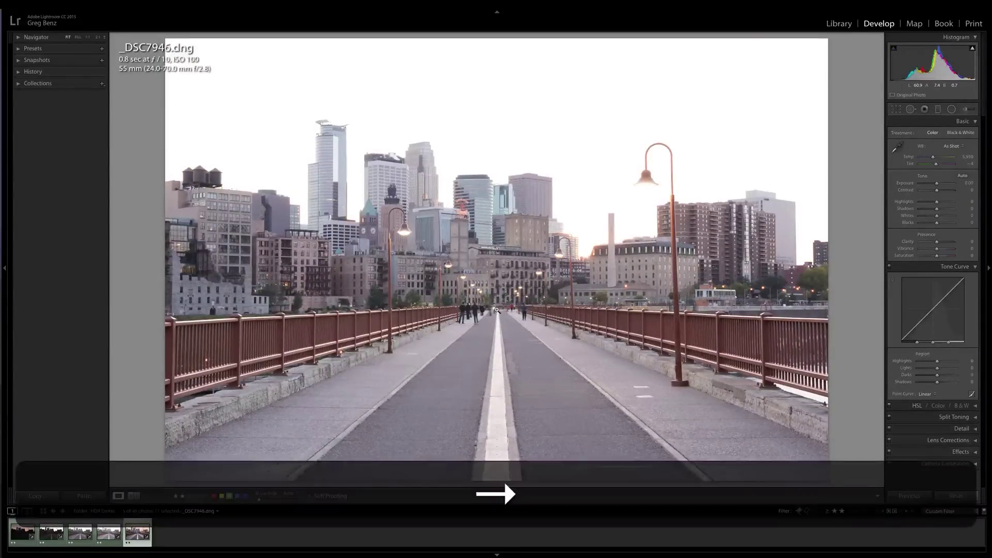
key(super)
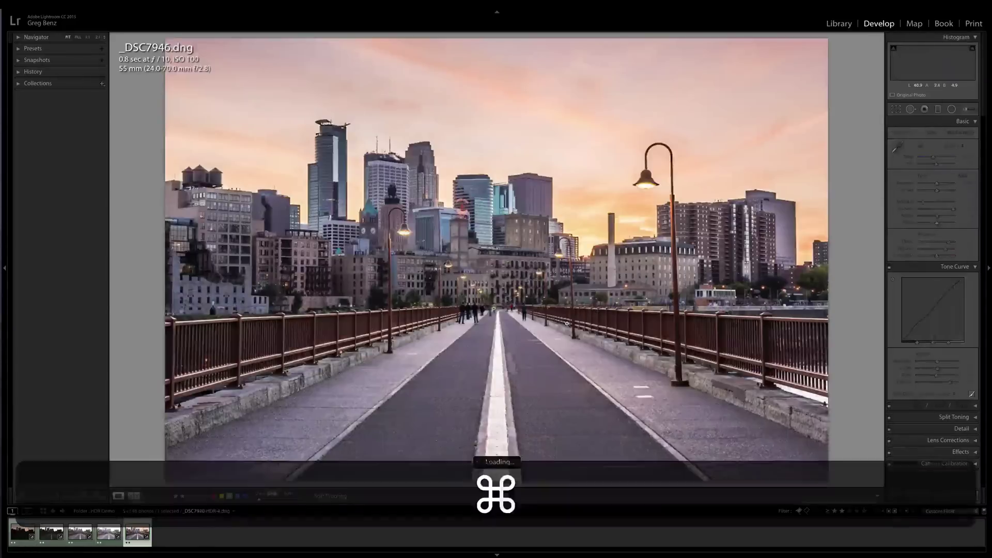
key(super+c)
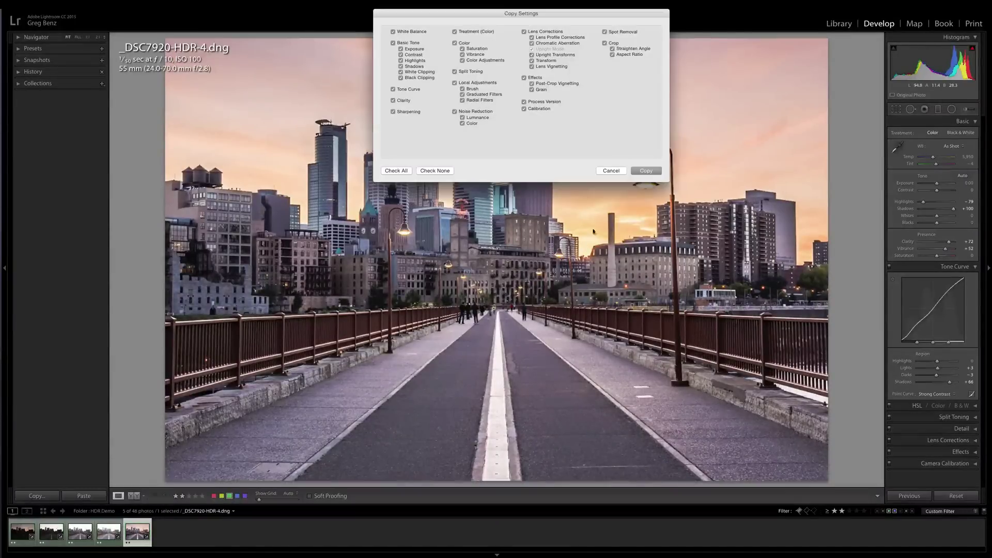
click(639, 170)
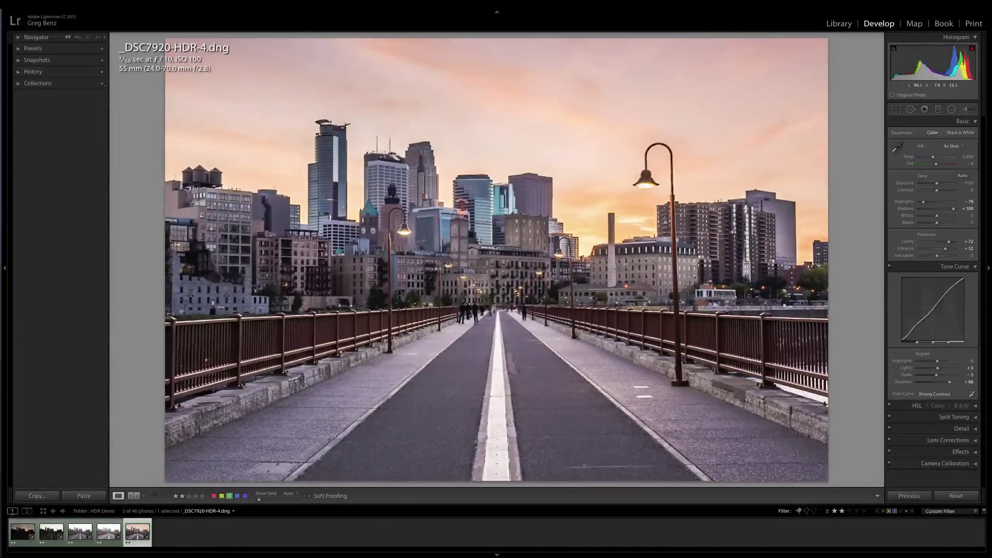
key(Left)
key(super+v)
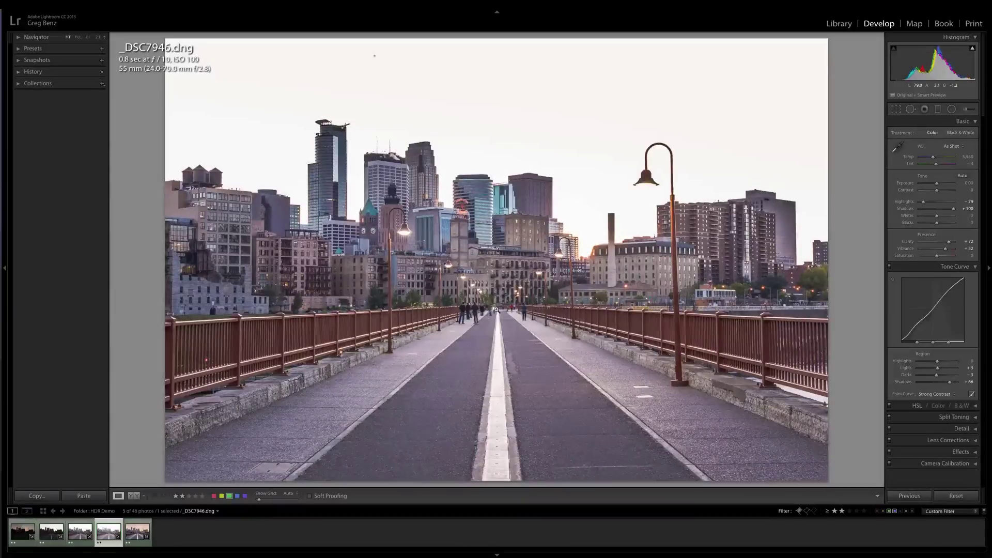
- Open _DSC7946.dng in Photoshop CC 2014 and bring Photoshop to the front
right_click(507, 312)
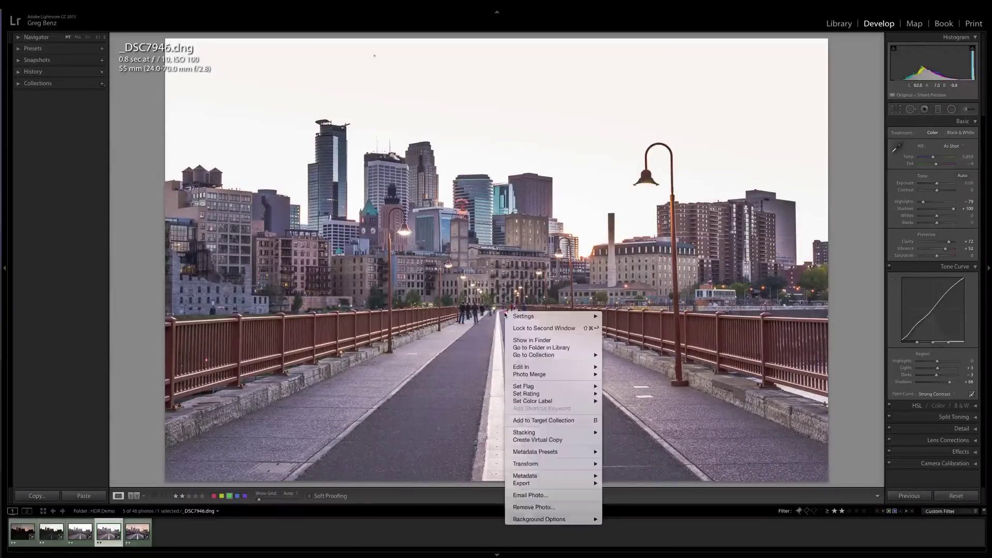
mouse_move(537, 367)
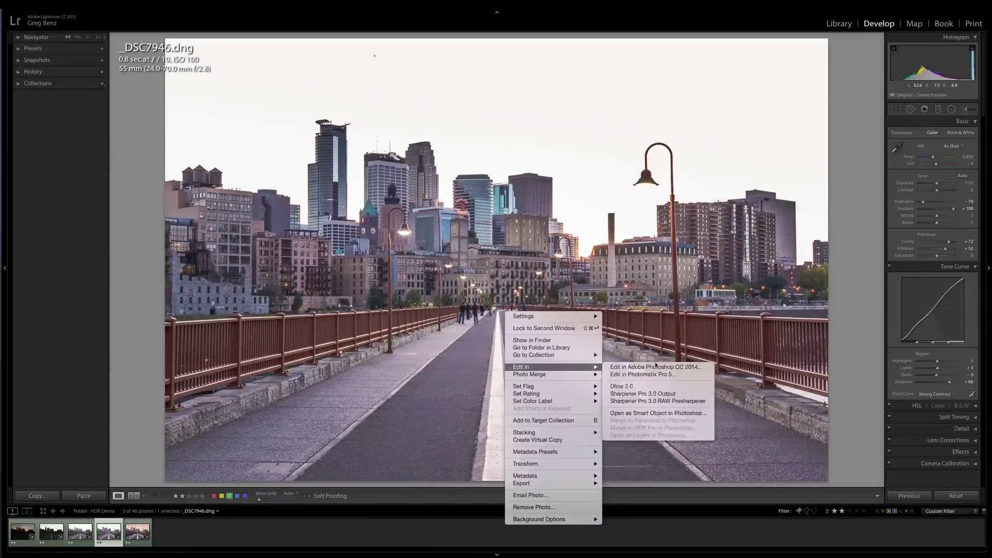
click(656, 368)
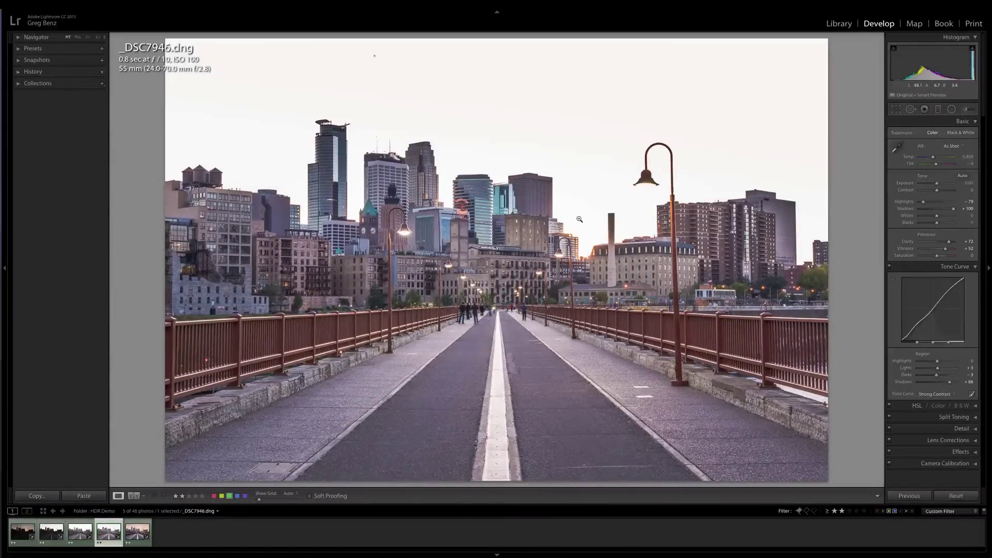
click(590, 184)
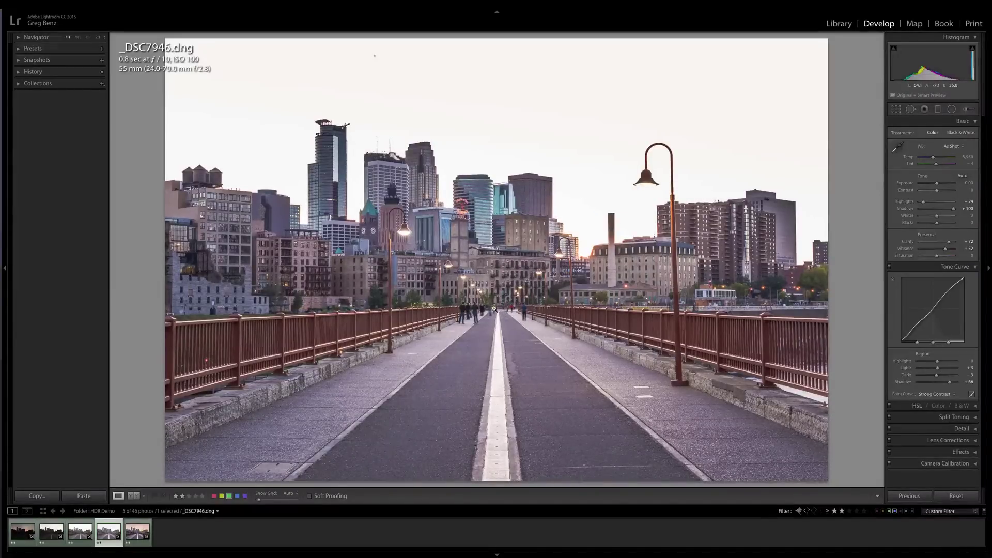
key(super+Tab)
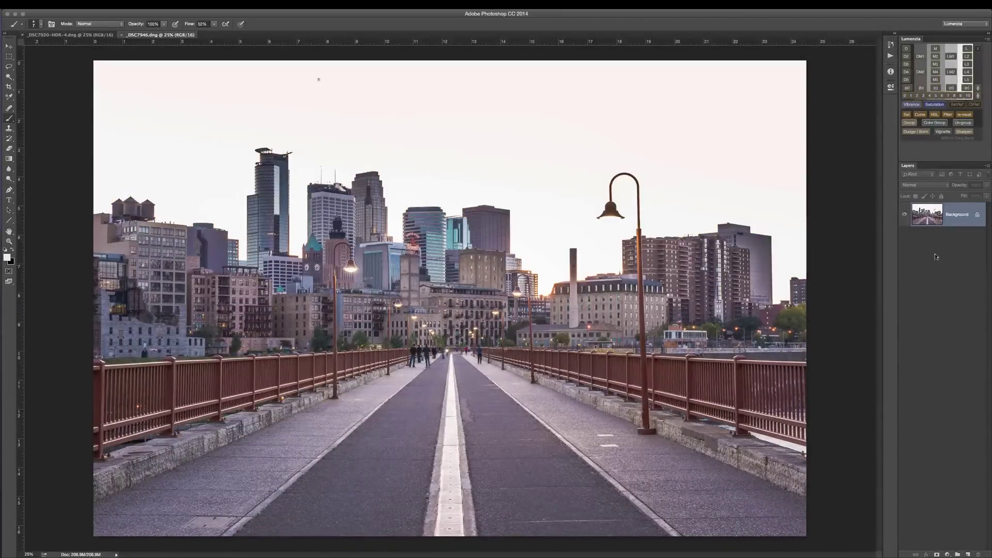
- Duplicate _DSC7946's Background layer into the _DSC7920-HDR-4.dng document
right_click(930, 217)
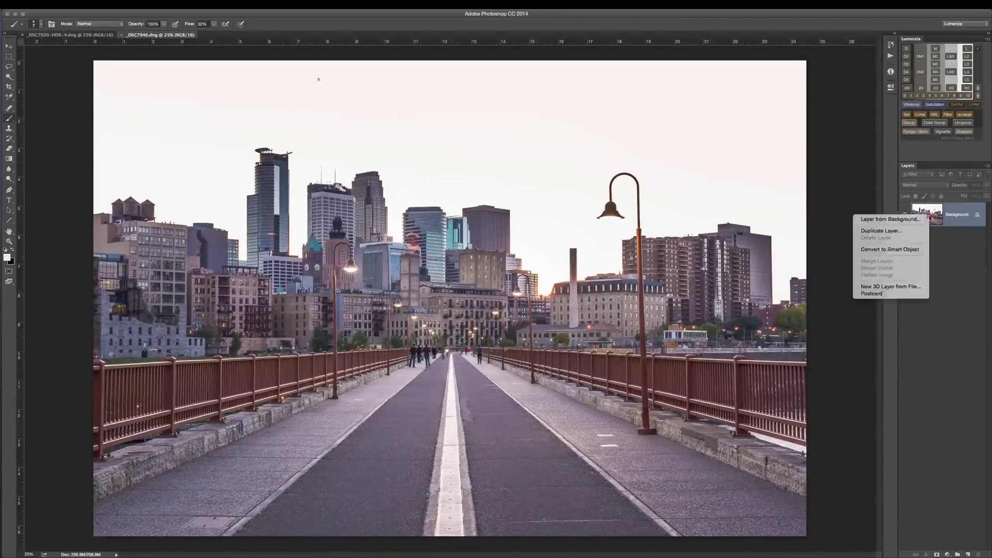
click(904, 232)
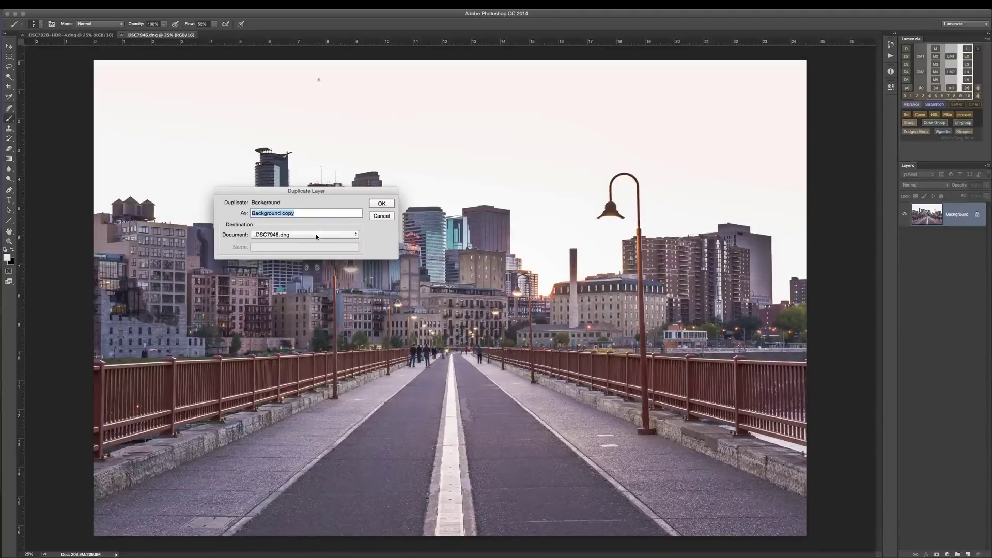
click(316, 235)
click(310, 226)
click(377, 204)
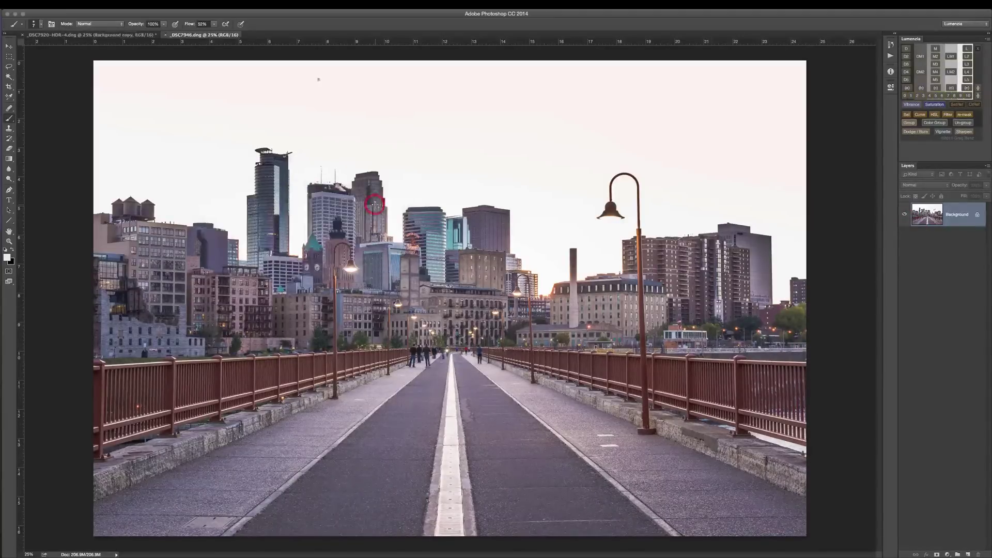
- In _DSC7920-HDR-4.dng, toggle the Background copy layer's visibility to compare it with the HDR
click(89, 36)
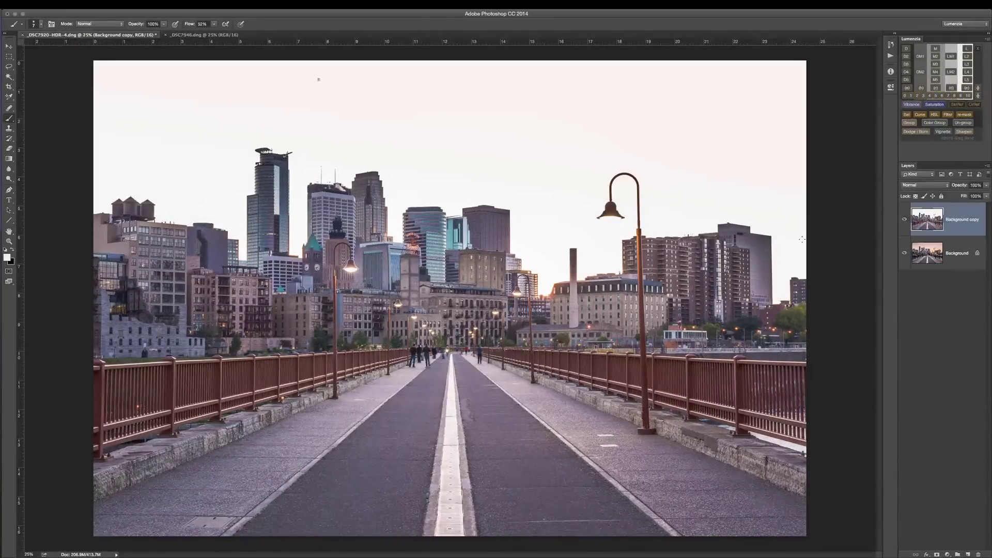
click(905, 219)
click(905, 219)
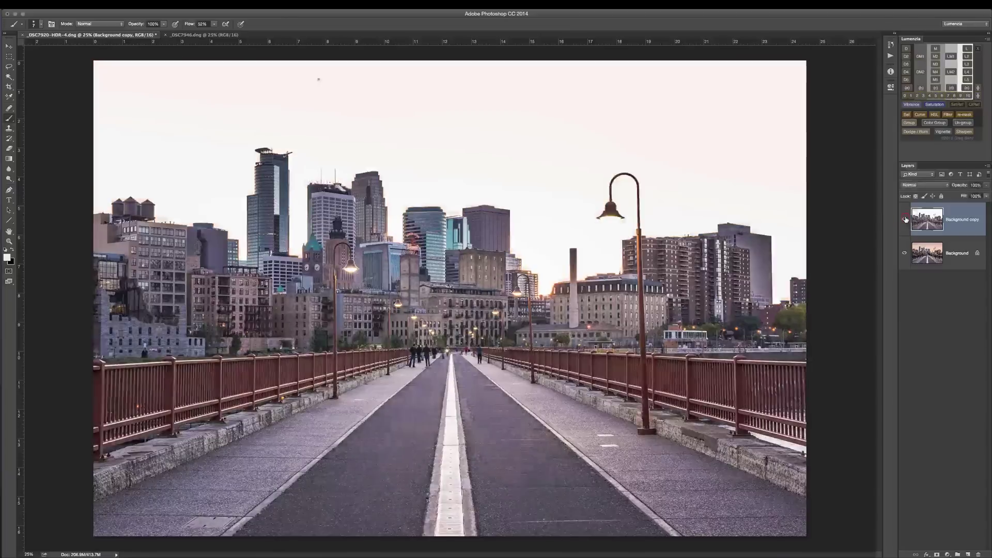
click(904, 219)
click(905, 219)
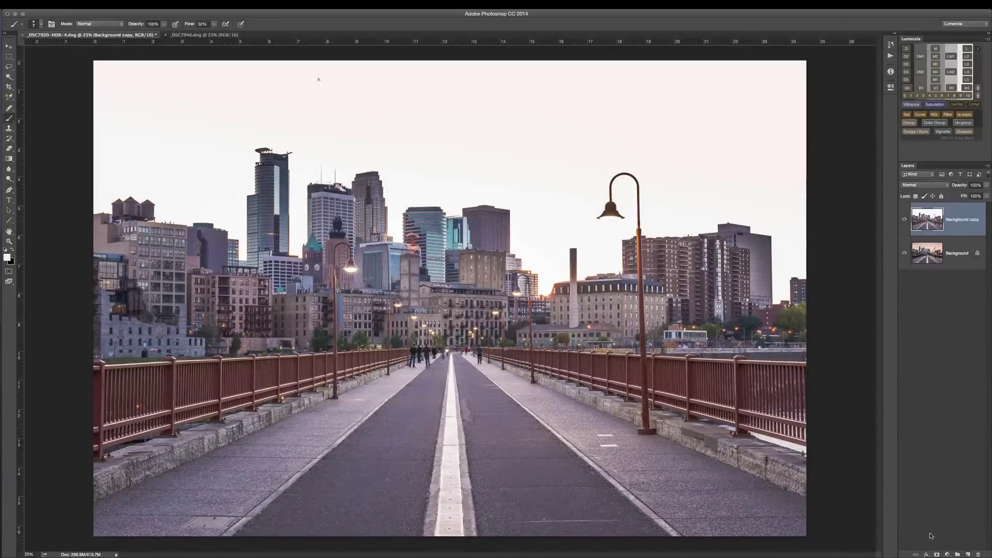
key(alt)
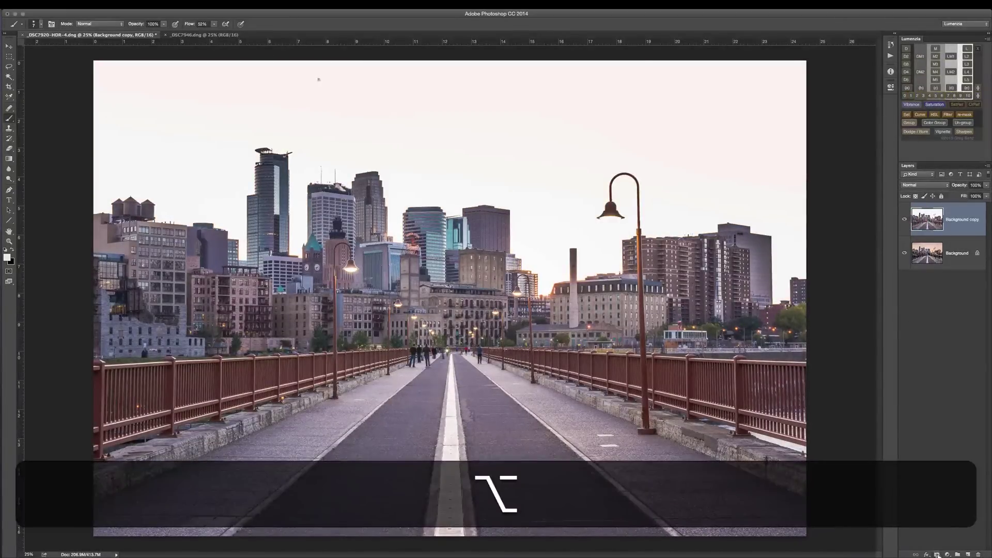
- Give Background copy an all-black layer mask and zoom to 100% on the bridge
alt+click(937, 554)
key(super+equal)
key(super+equal)
key(super+equal)
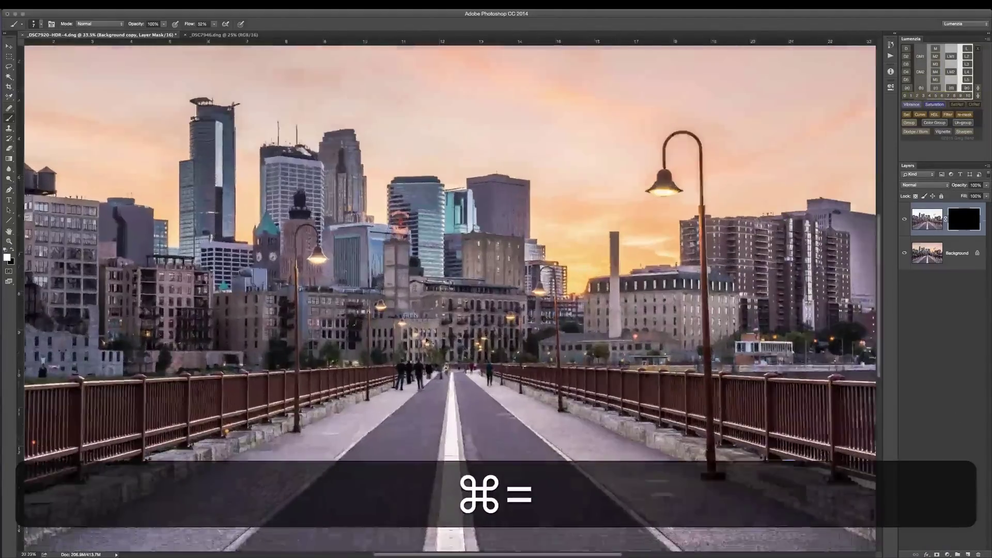
key(super+equal)
key(space)
drag(493, 423, 494, 191)
- Zoom to about 300% on the cyclist and pick a smaller Brush for the headlight
key(super+equal)
key(super+equal)
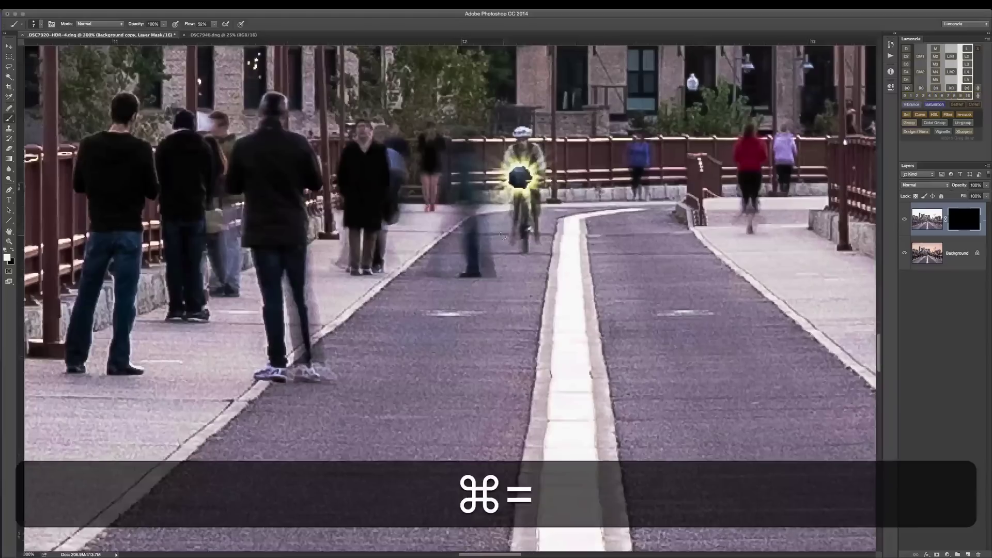
key(super+space)
drag(464, 267, 341, 407)
key(b)
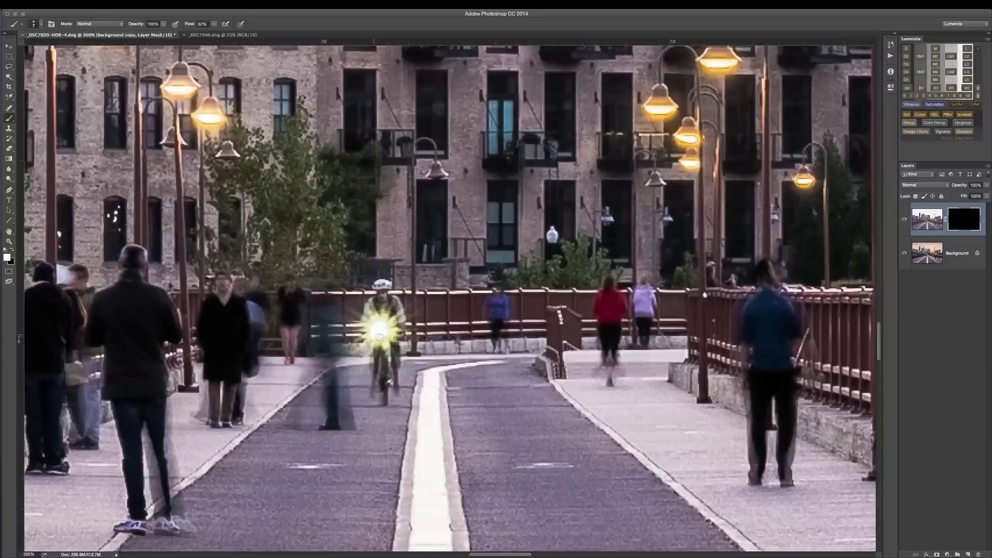
key(bracketleft)
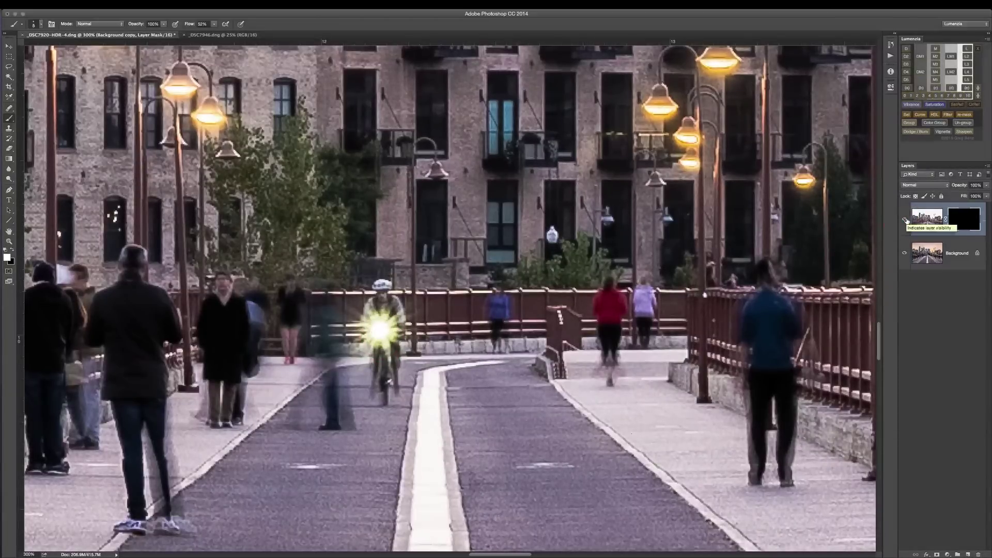
- Save _DSC7920-HDR-4-Edit.tif, close _DSC7946.dng without saving, and return to Lightroom's Grid view
key(super+0)
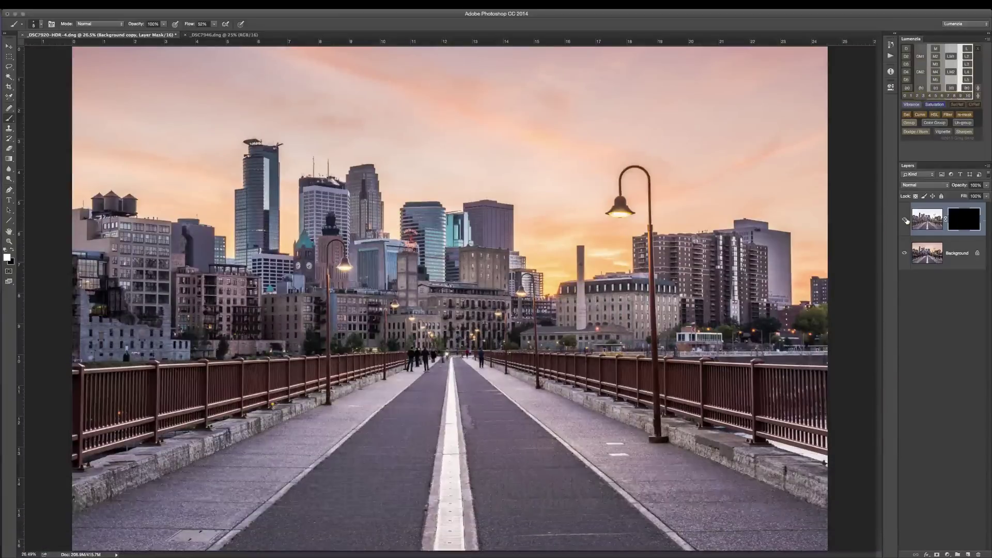
key(super+s)
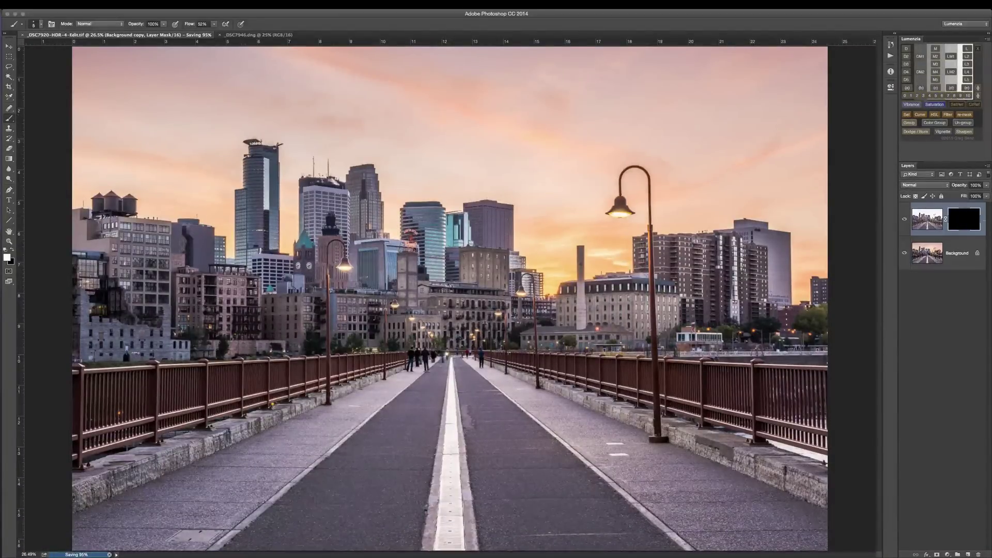
click(258, 35)
key(super+w)
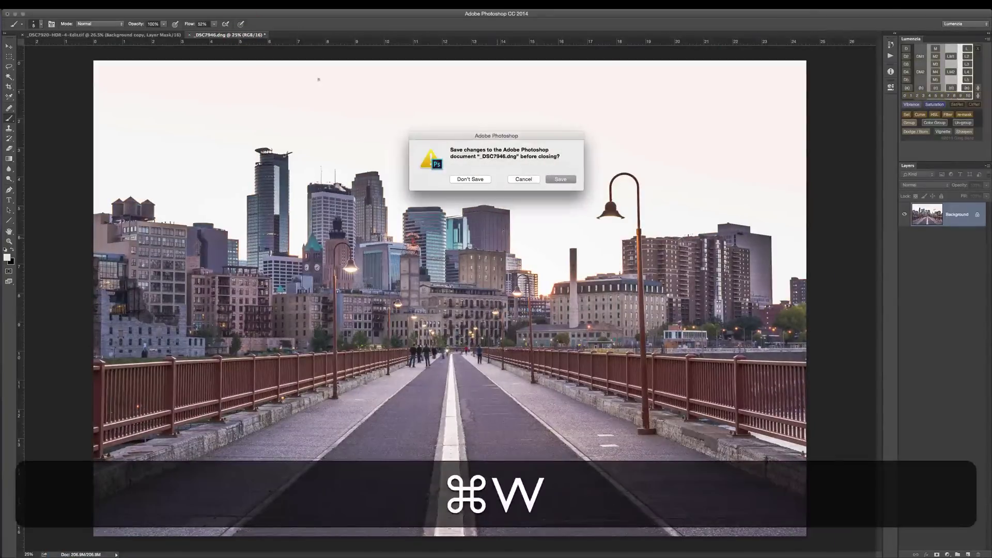
click(471, 179)
key(super+Tab)
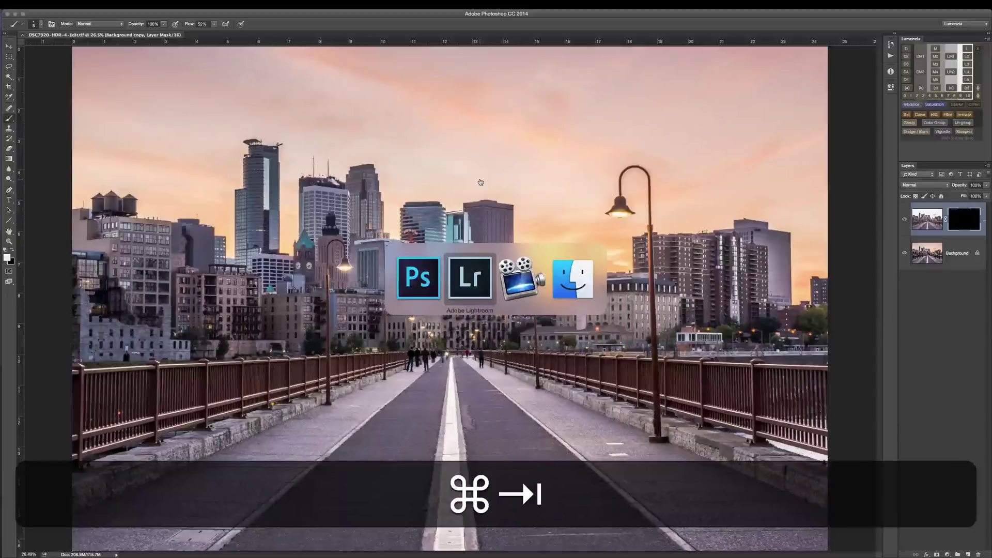
key(g)
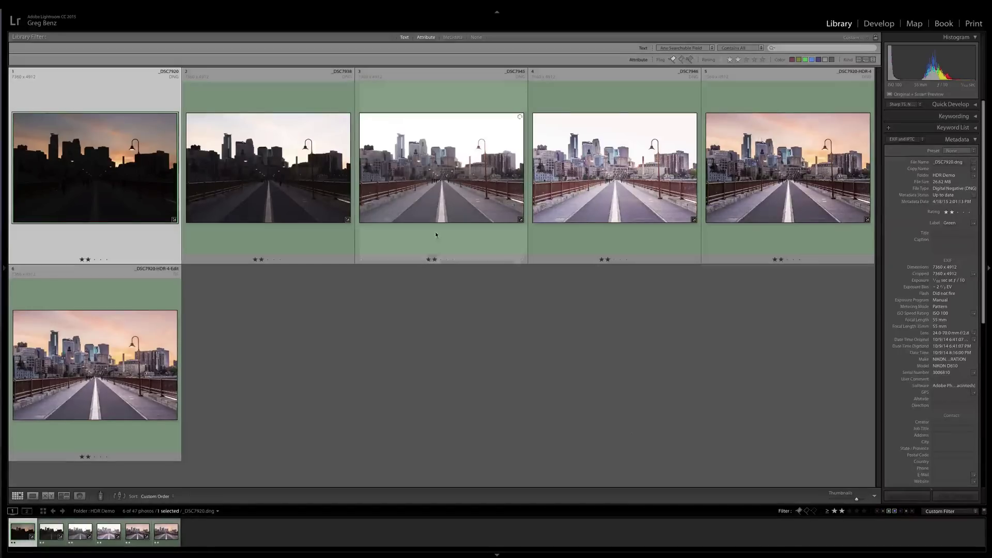
- Select photo 6, _DSC7920-HDR-4-Edit.tif, in the grid and view it large in Loupe
shift+click(572, 185)
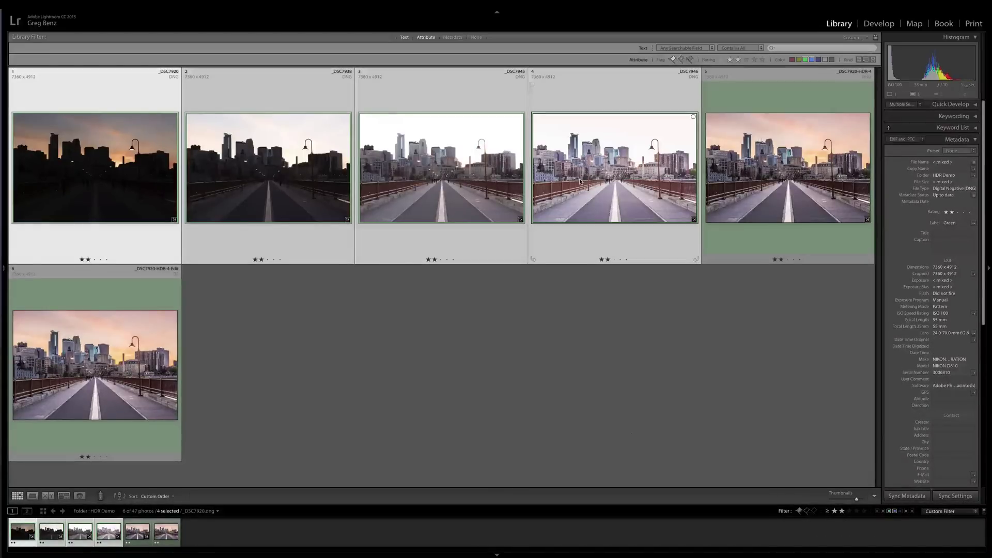
click(804, 188)
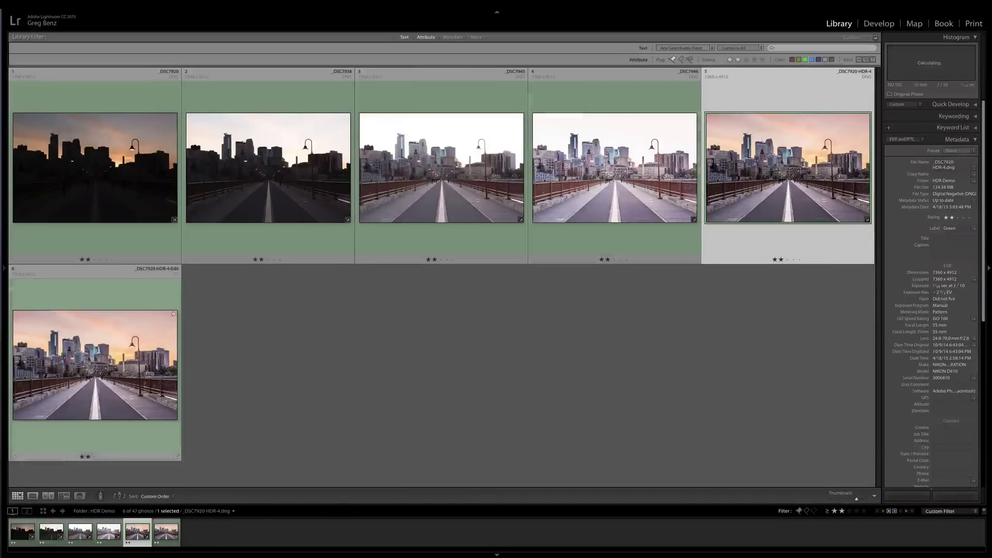
click(102, 381)
double_click(102, 381)
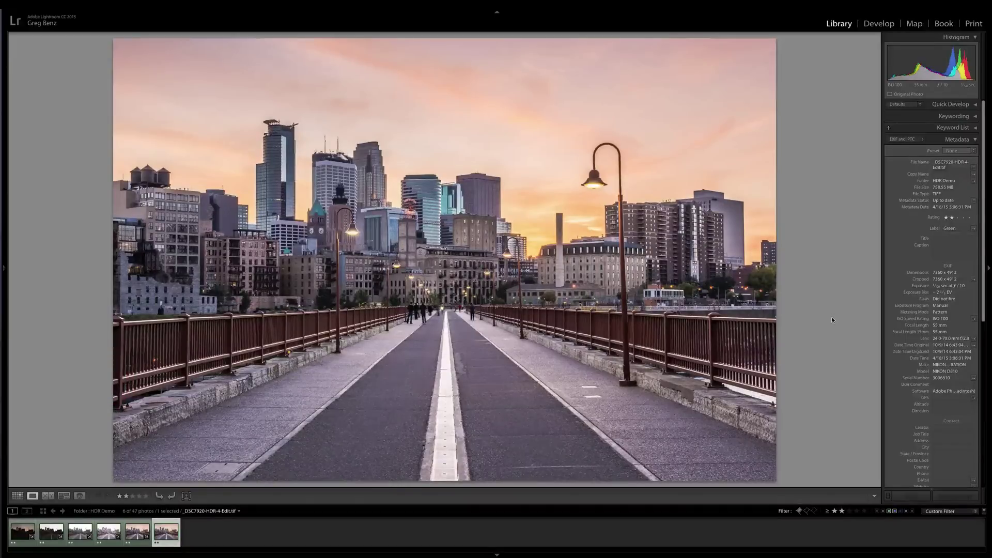
- Hide all panels and the filmstrip to view the finished _DSC7920-HDR-4-Edit.tif sunset full-frame
key(shift+Tab)
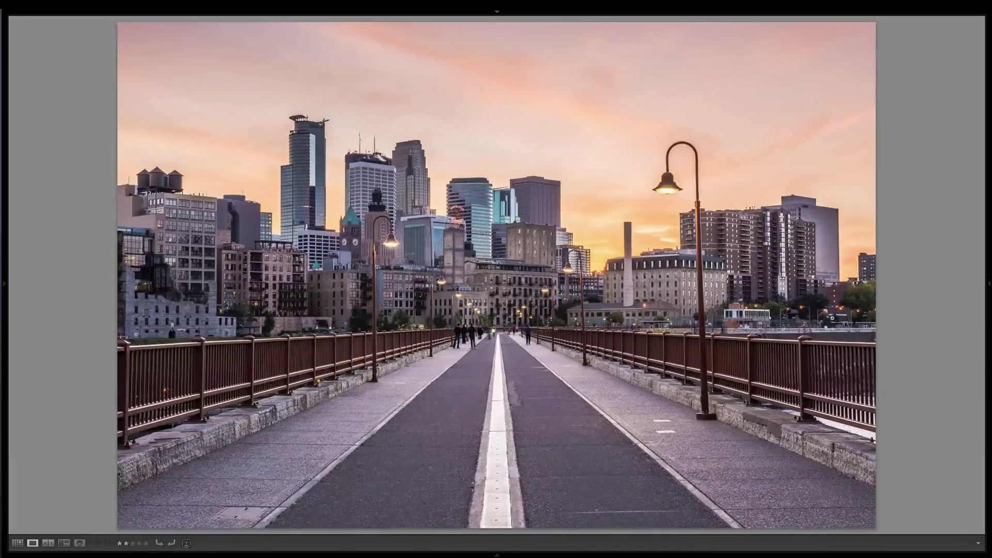